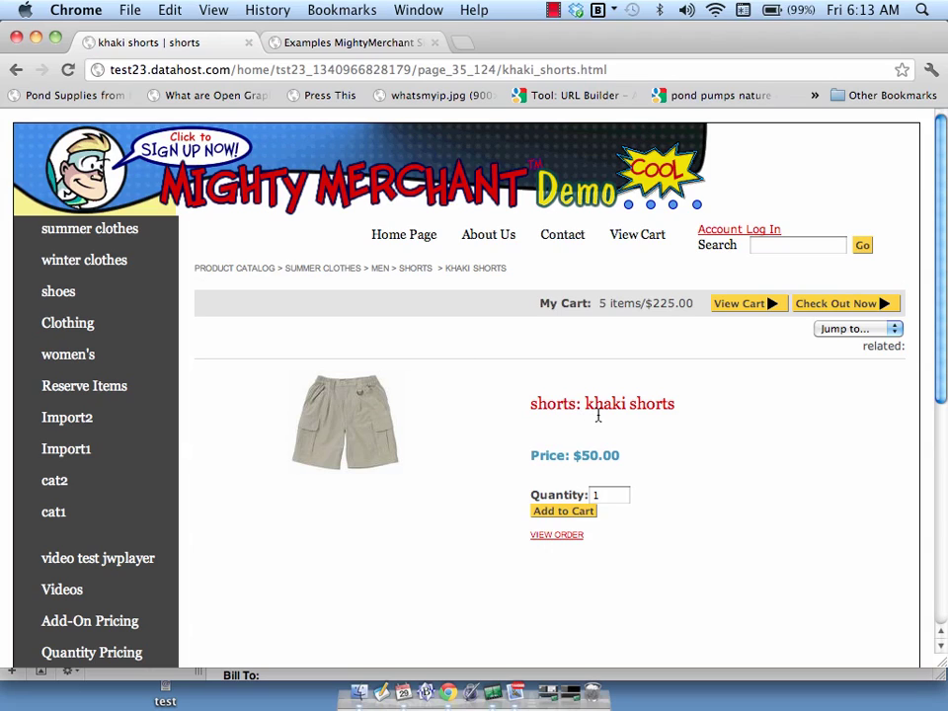
# Open the July Blowout sale for editing in the MightyMerchant Site Manager
pyautogui.click(356, 44)
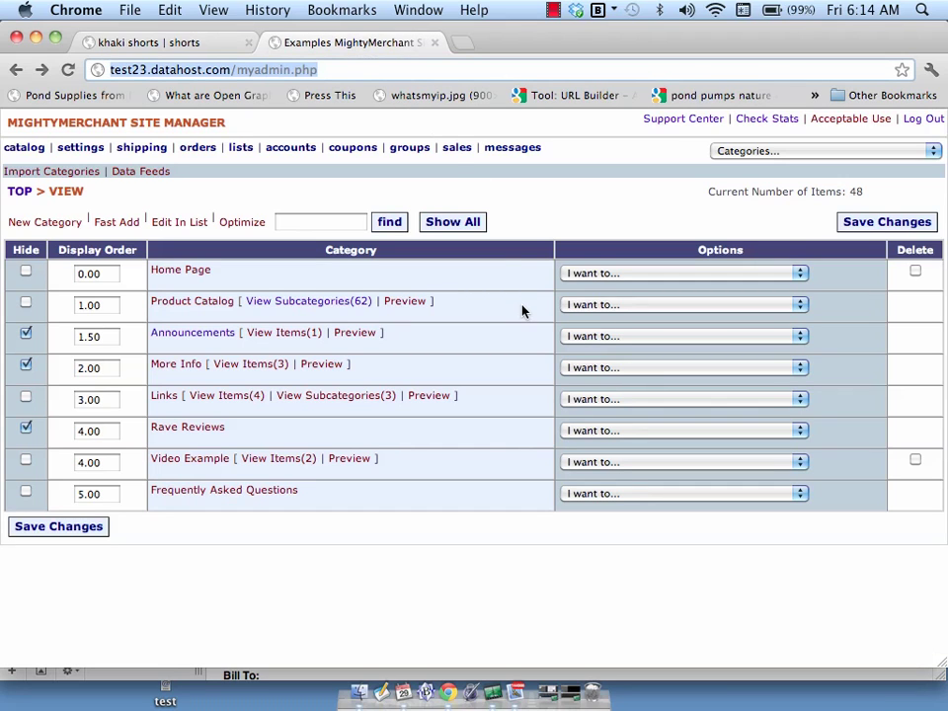
pyautogui.click(457, 149)
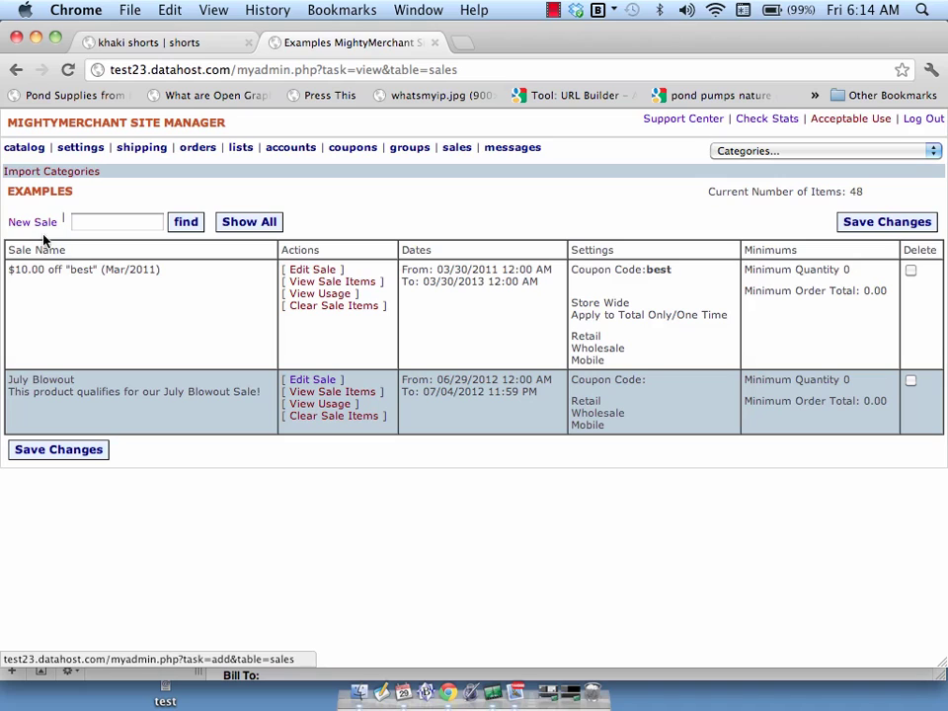
pyautogui.click(314, 380)
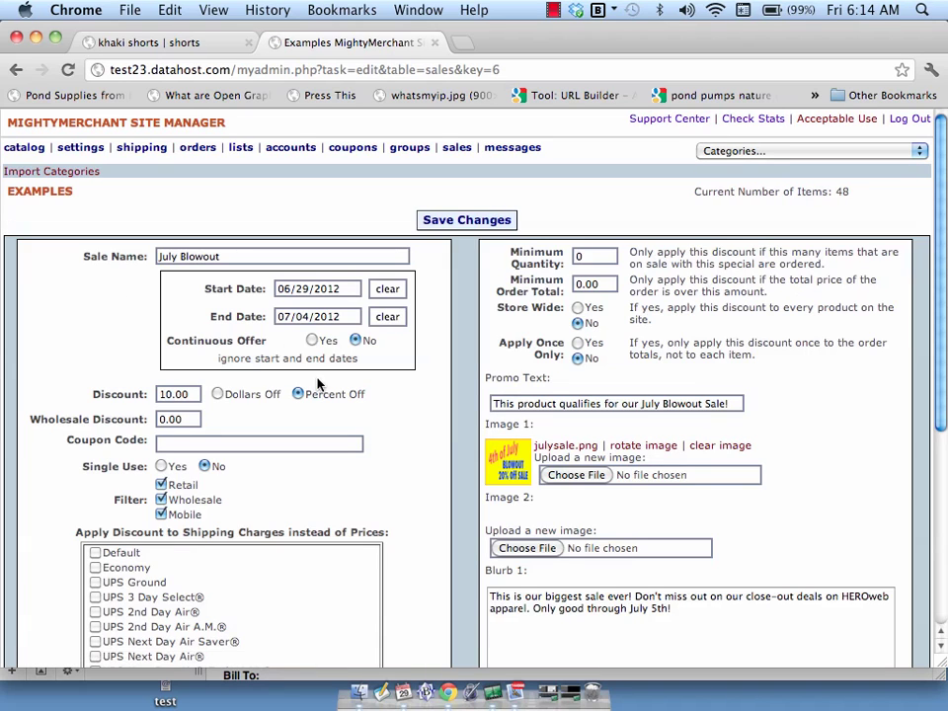
# Examine the sale's name, end date calendar and discount amount with its dollars or percent options
pyautogui.click(223, 256)
pyautogui.doubleClick(223, 256)
pyautogui.press('Down')
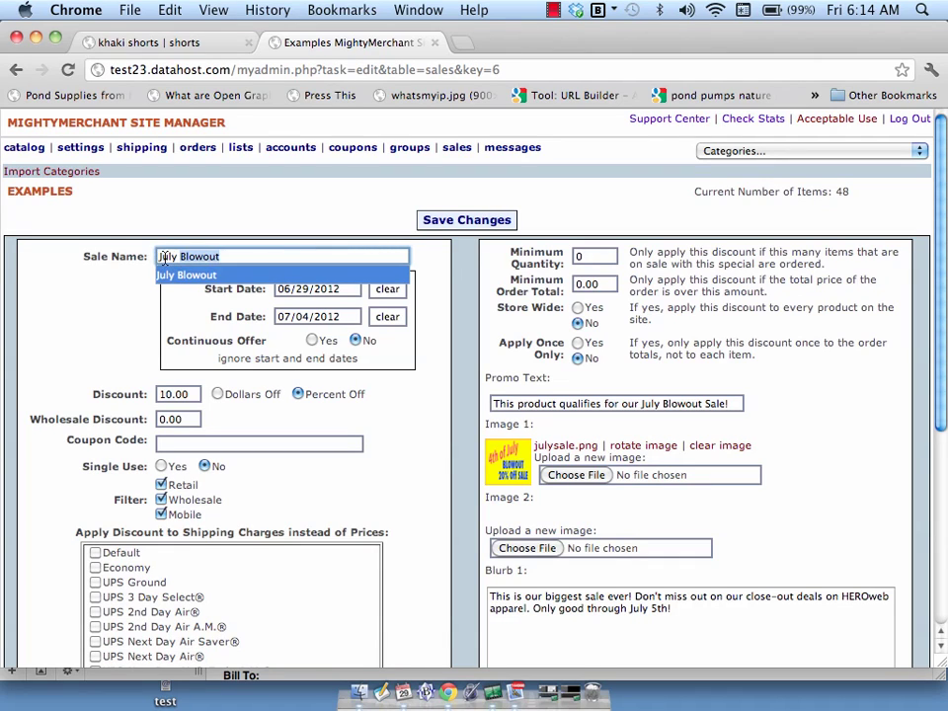
pyautogui.click(239, 256)
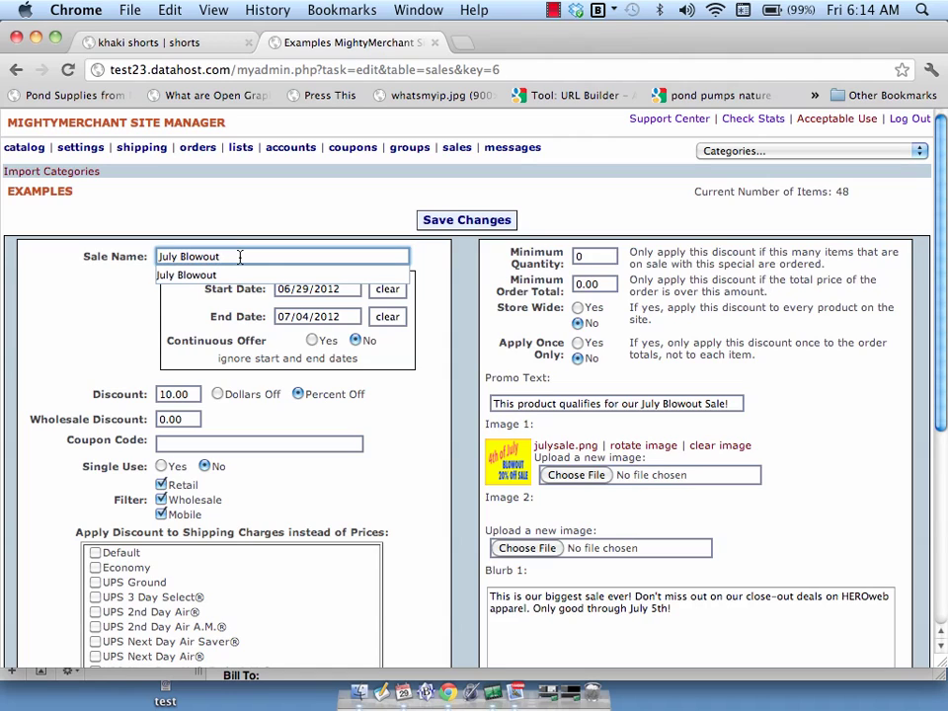
pyautogui.click(133, 288)
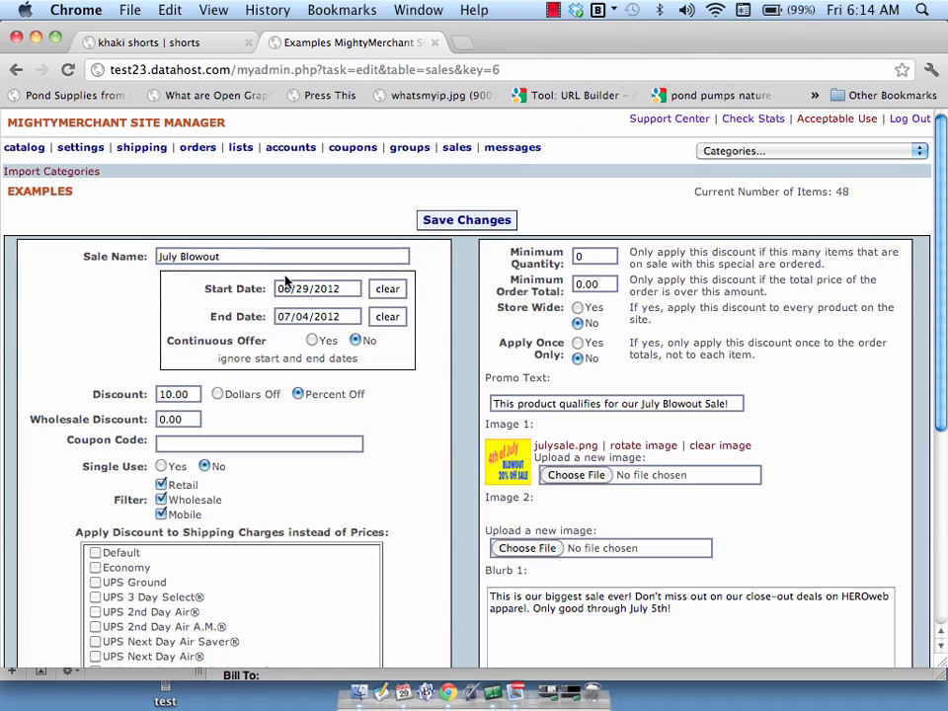
pyautogui.click(317, 317)
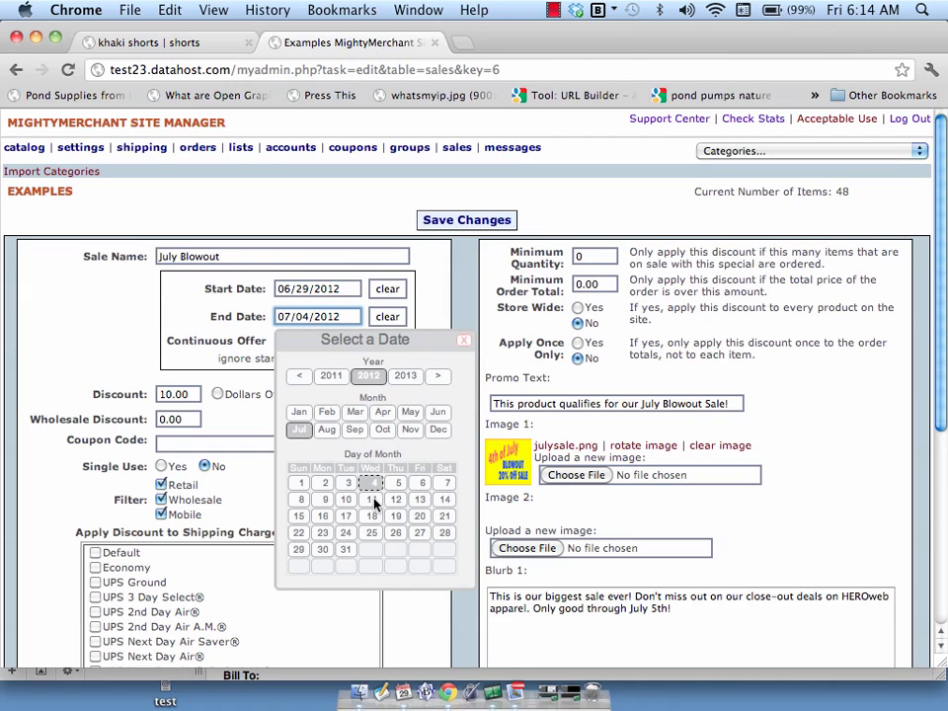
pyautogui.click(464, 341)
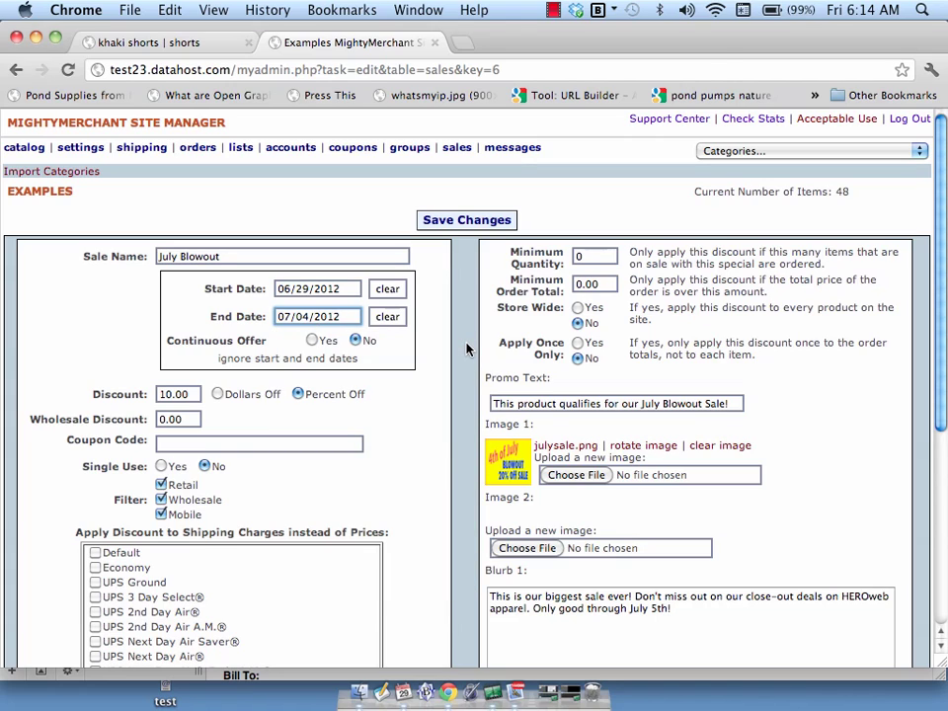
pyautogui.click(170, 395)
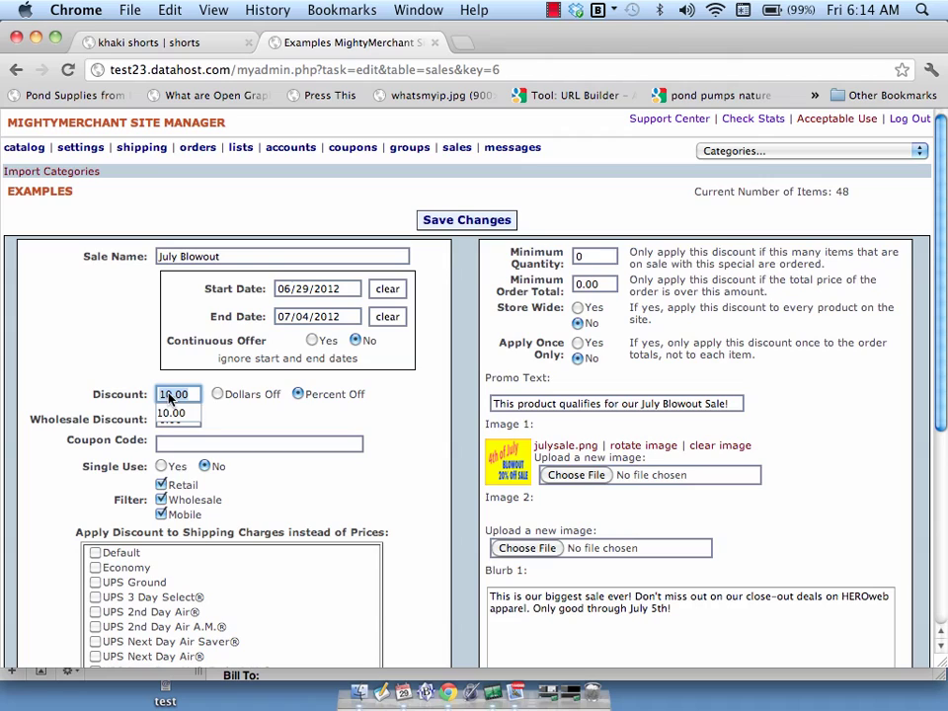
pyautogui.click(276, 406)
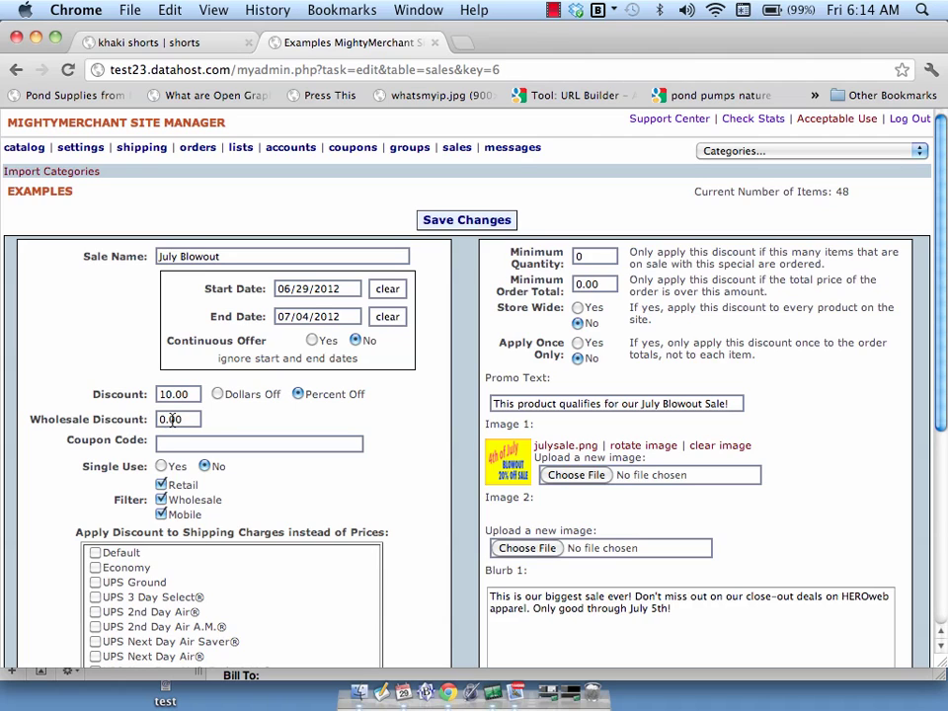
# Examine the coupon code, single-use, customer filter, shipping discount, minimum, store-wide and apply-once settings of the sale
pyautogui.scroll(-3, 225, 425)
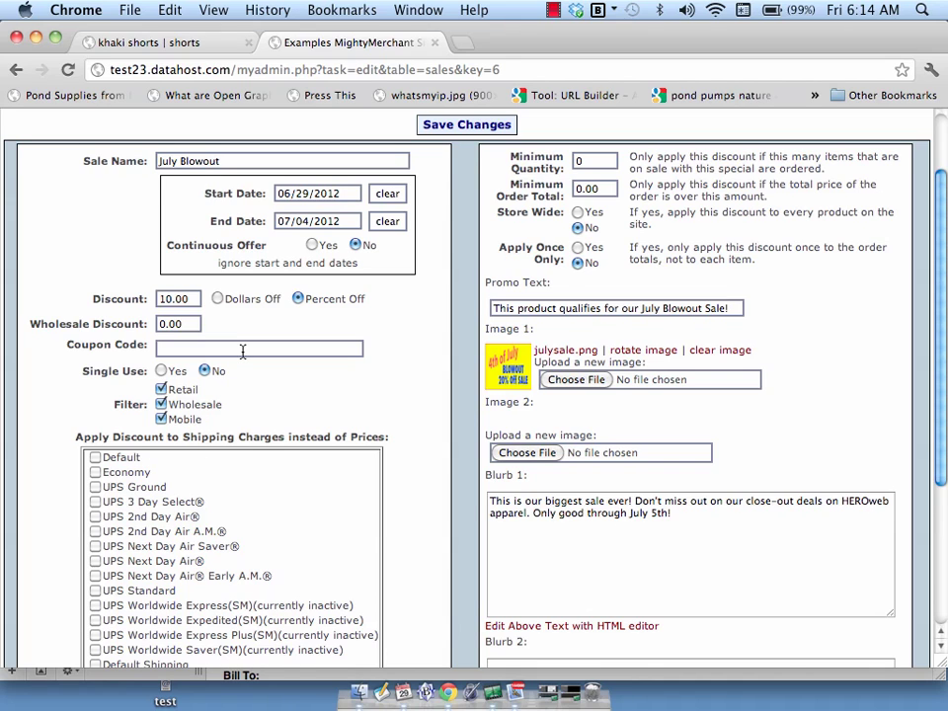
pyautogui.scroll(-1, 242, 352)
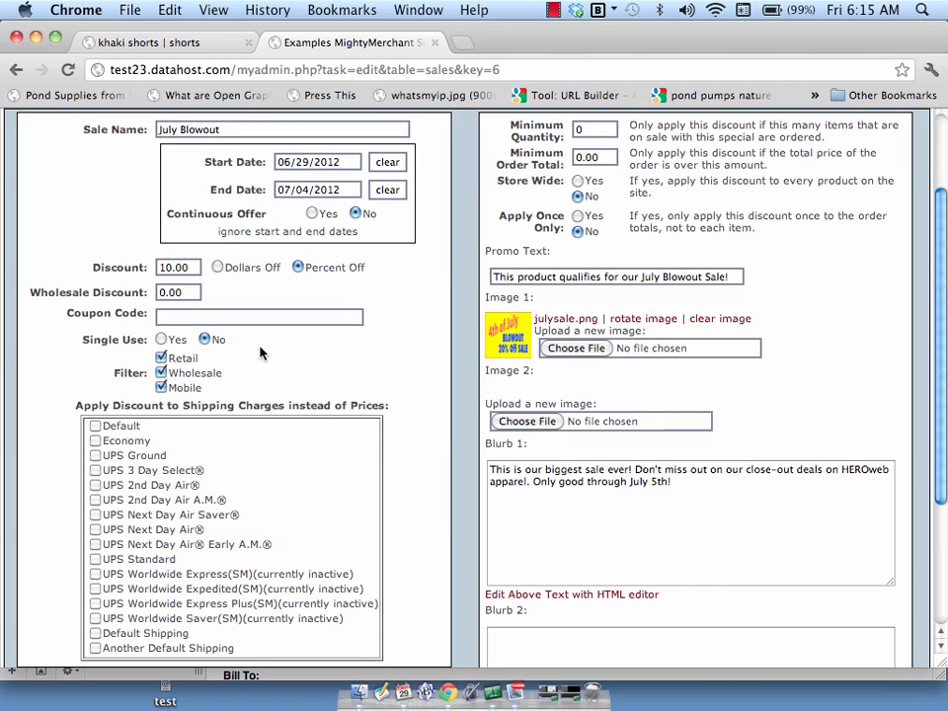
pyautogui.scroll(-3, 261, 354)
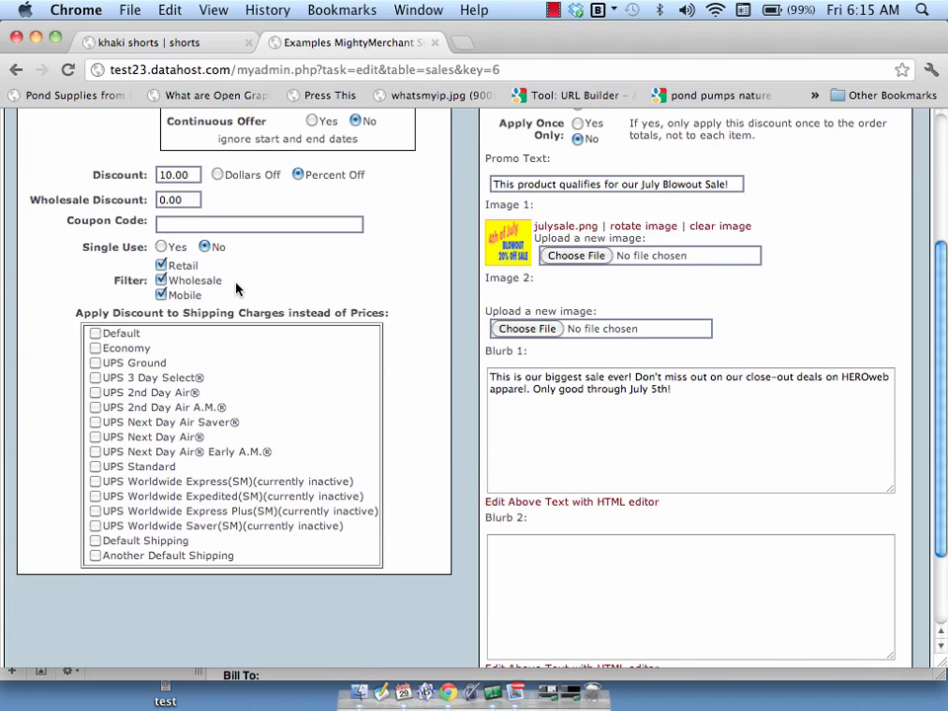
pyautogui.click(160, 265)
pyautogui.click(160, 265)
pyautogui.scroll(5, 493, 383)
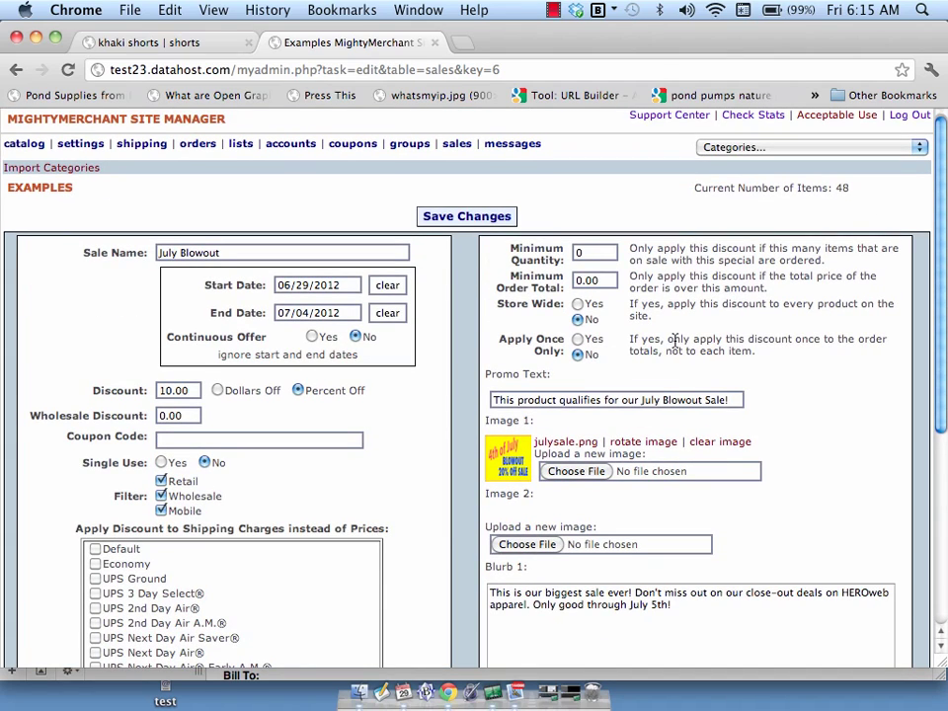
pyautogui.scroll(-1, 676, 341)
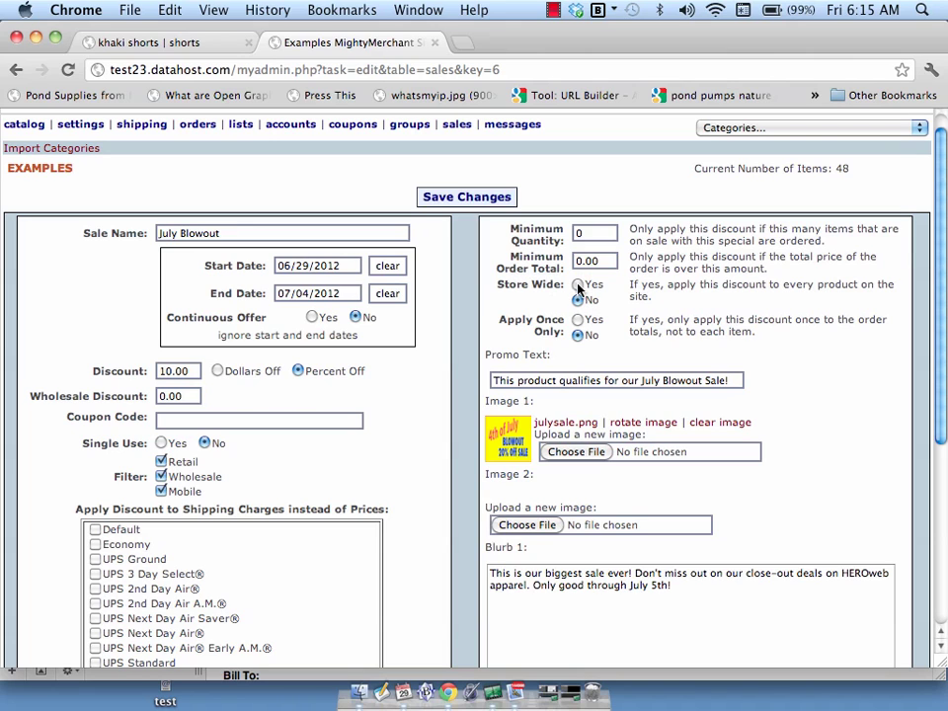
pyautogui.scroll(-3, 632, 294)
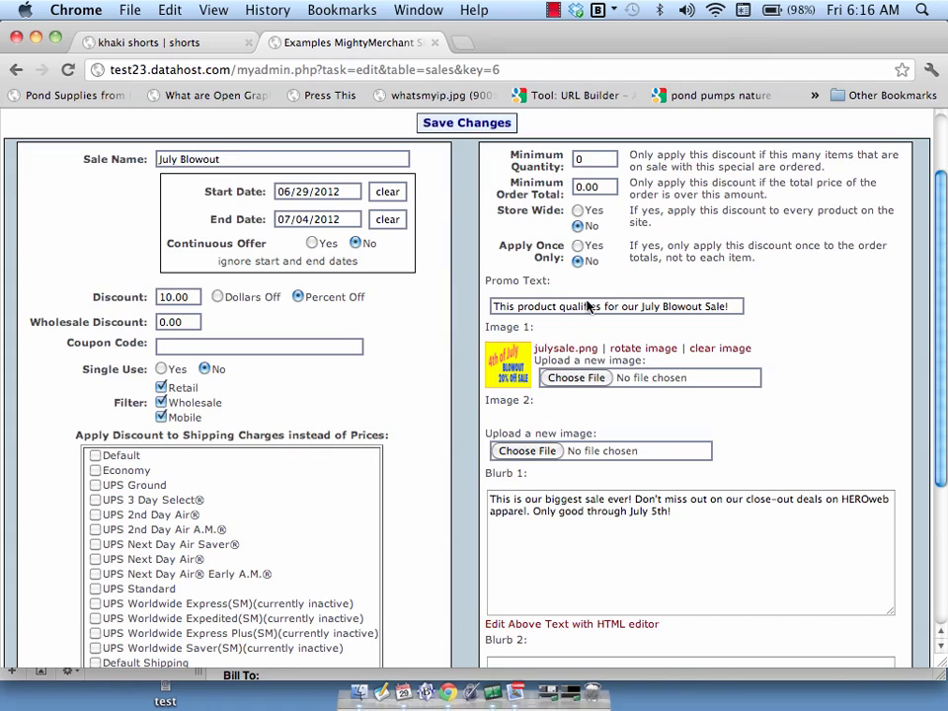
# Inspect the sale's promo text and the file chooser for uploading a new Image 1
pyautogui.doubleClick(544, 310)
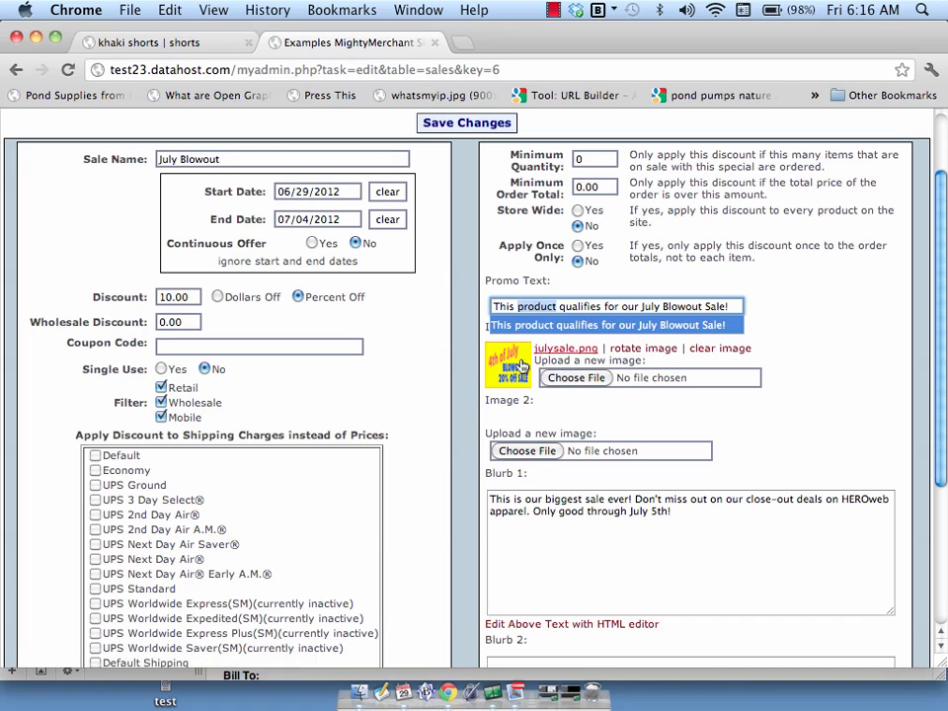
pyautogui.click(572, 381)
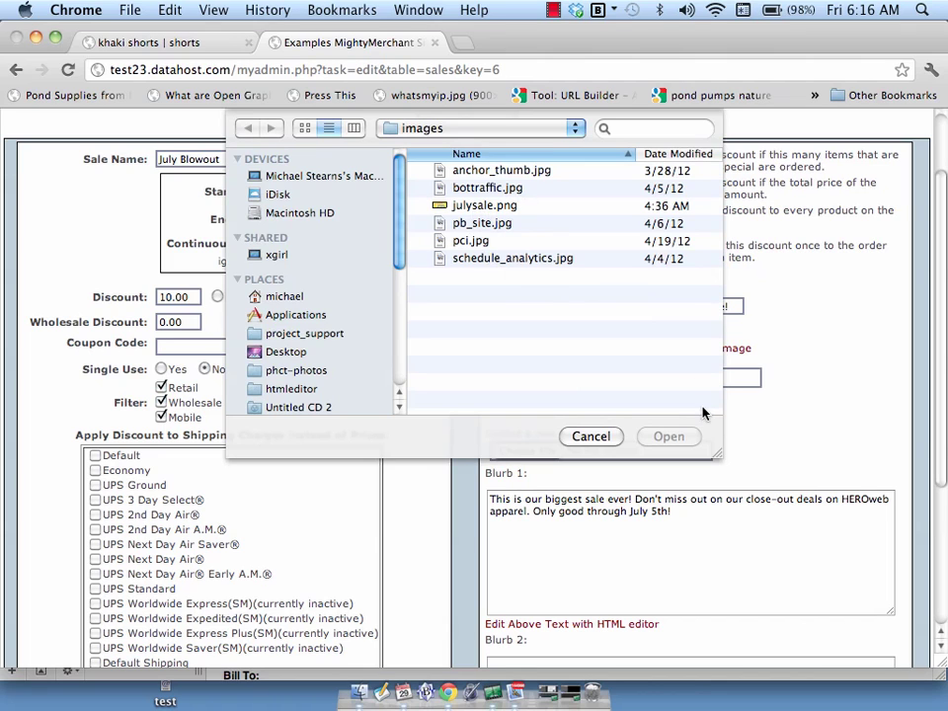
pyautogui.click(604, 435)
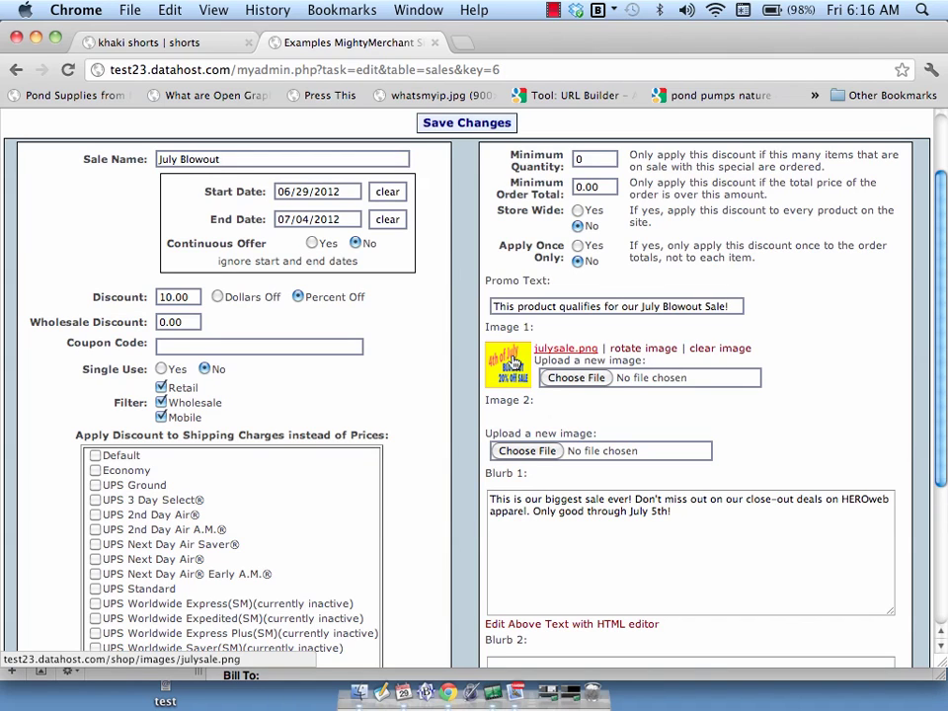
# Change the end date in the Blurb 1 text to July 4th and save the sale
pyautogui.scroll(-2, 519, 375)
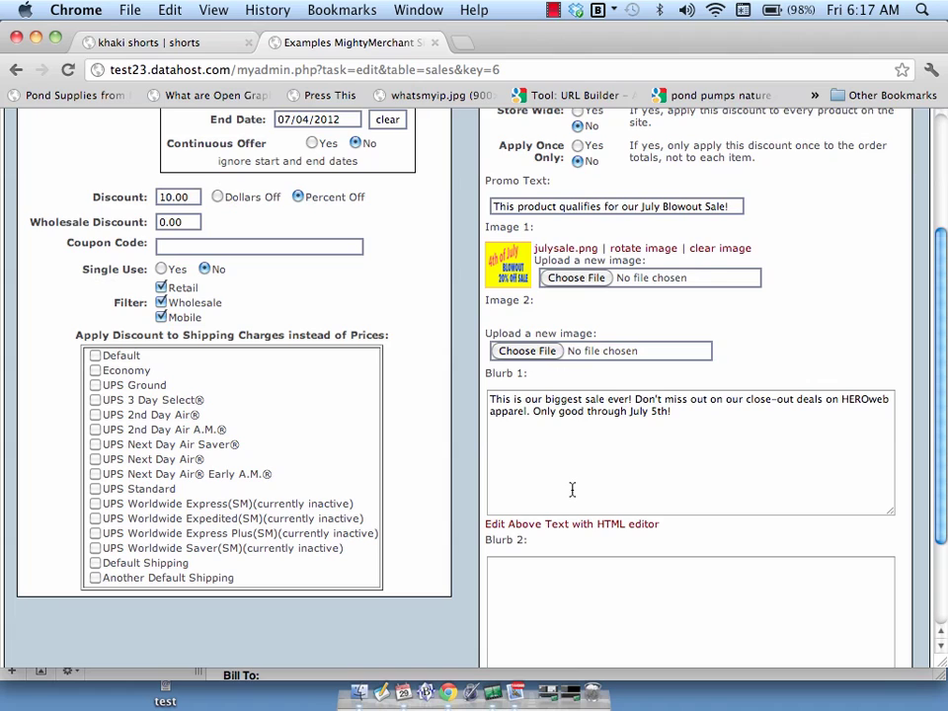
pyautogui.scroll(2, 572, 489)
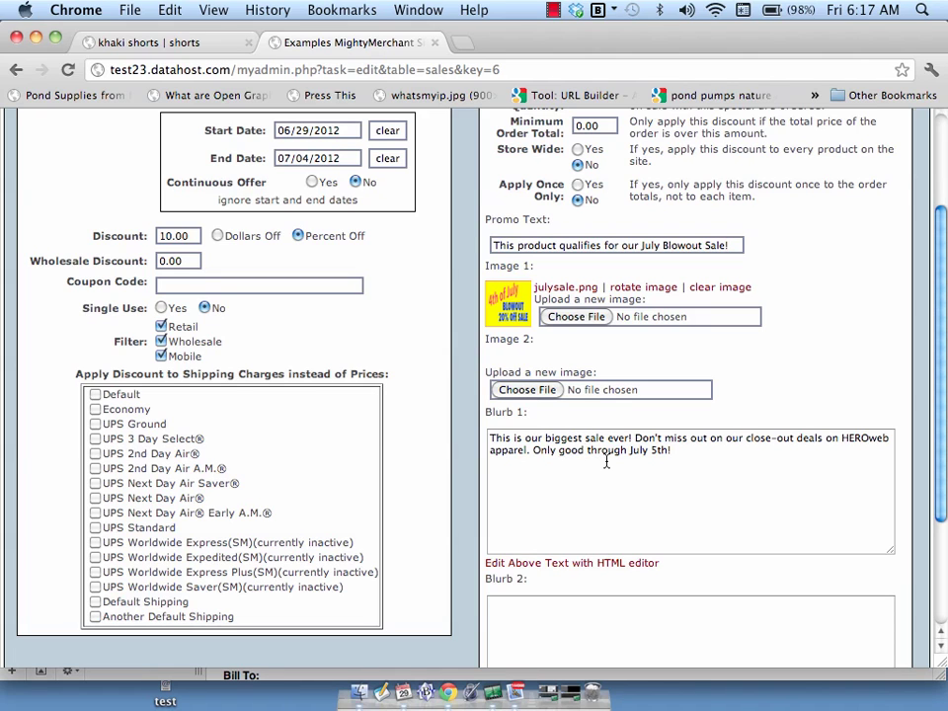
pyautogui.scroll(2, 606, 462)
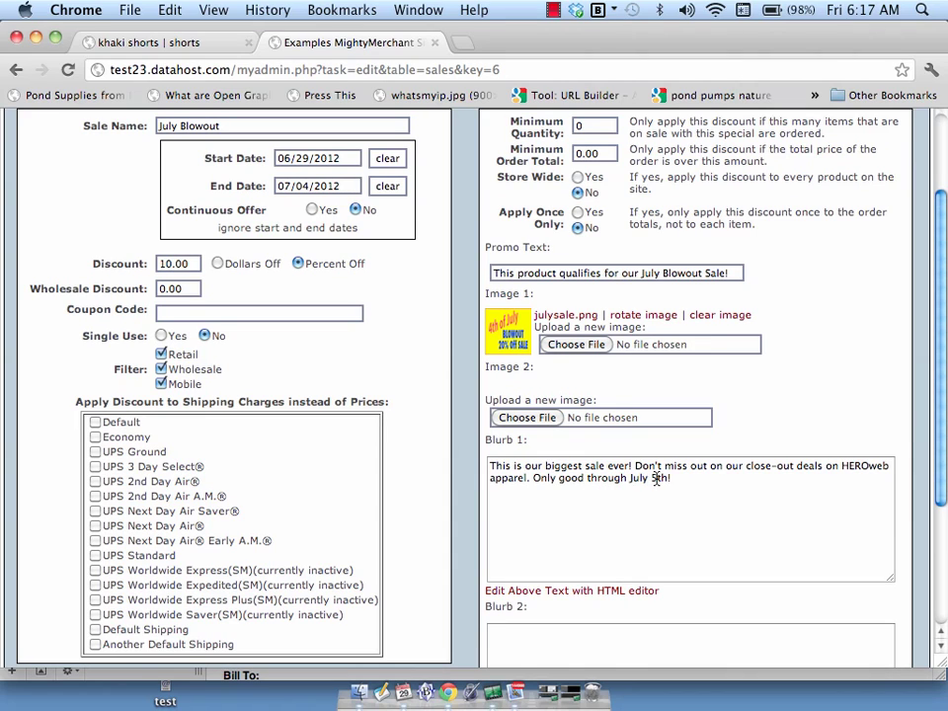
pyautogui.click(657, 478)
pyautogui.press('BackSpace')
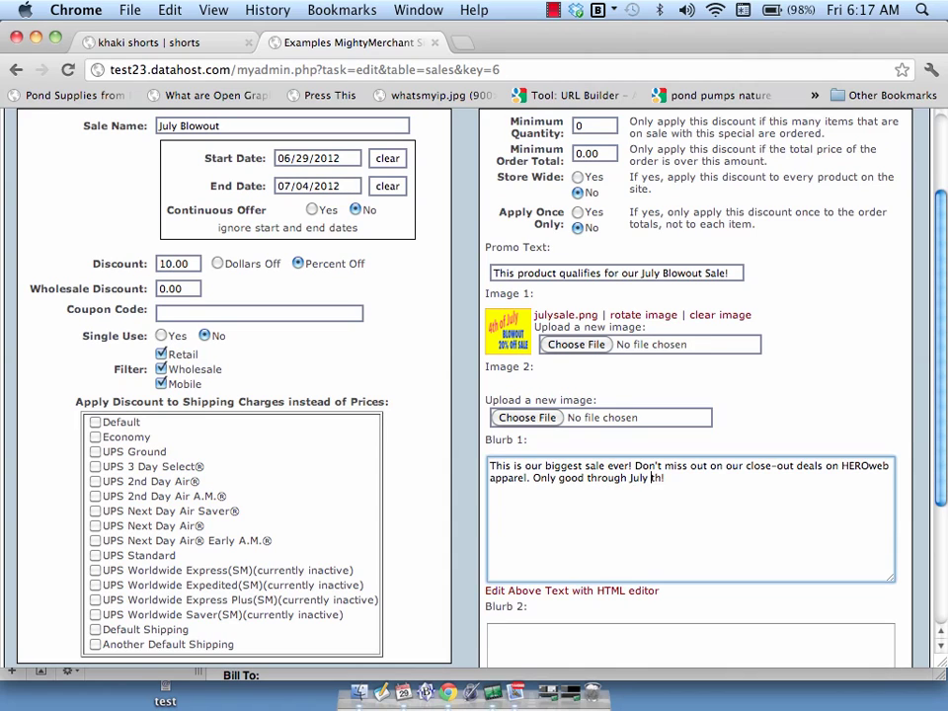
pyautogui.write('4')
pyautogui.scroll(-3, 653, 484)
pyautogui.scroll(-4, 652, 484)
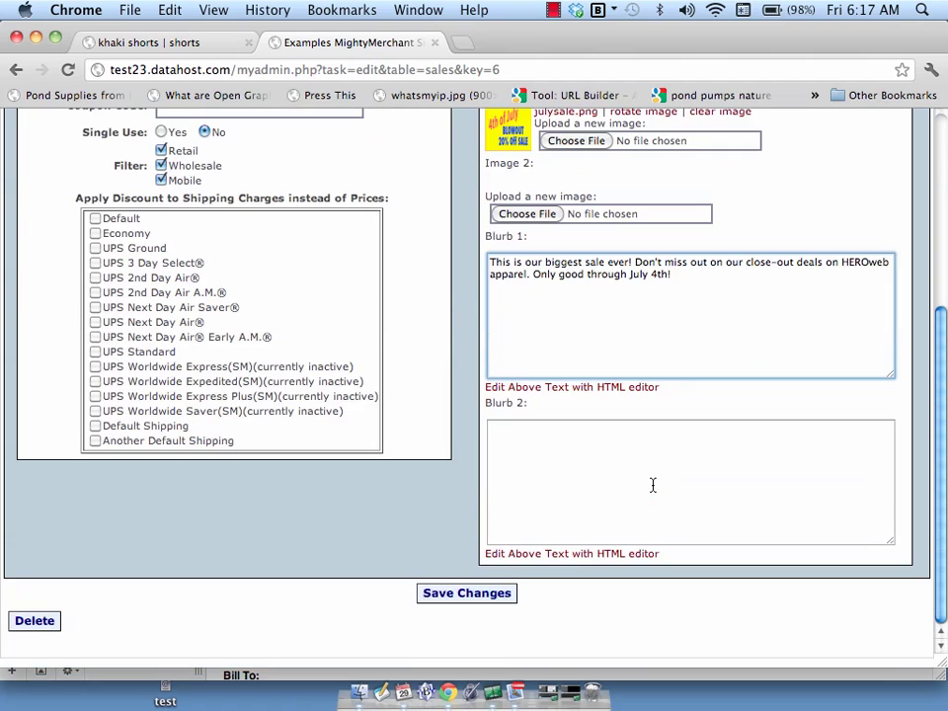
pyautogui.scroll(3, 577, 459)
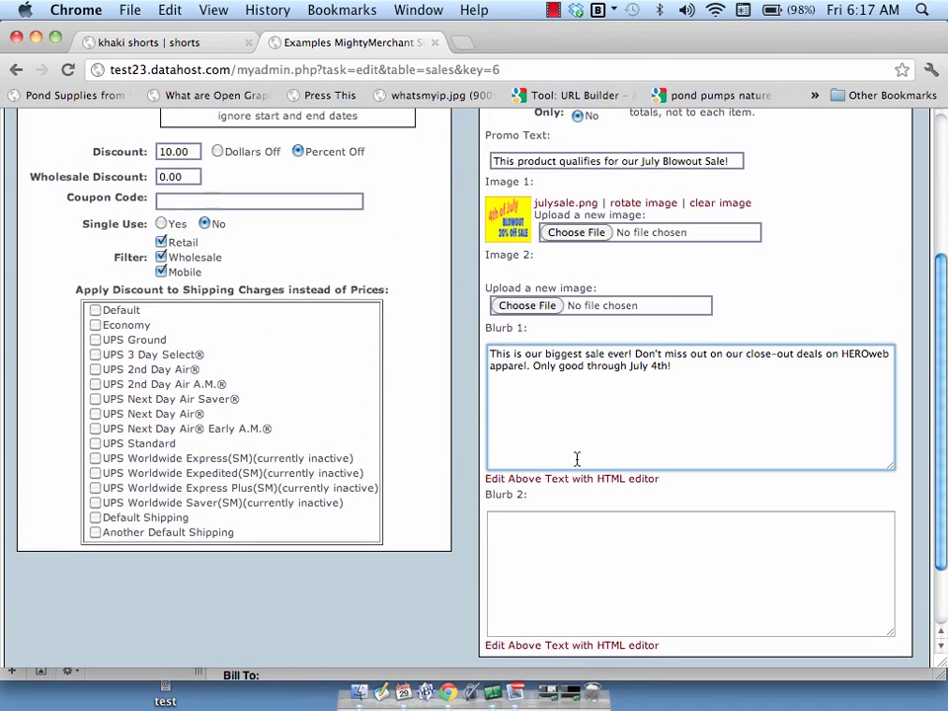
pyautogui.scroll(-1, 576, 459)
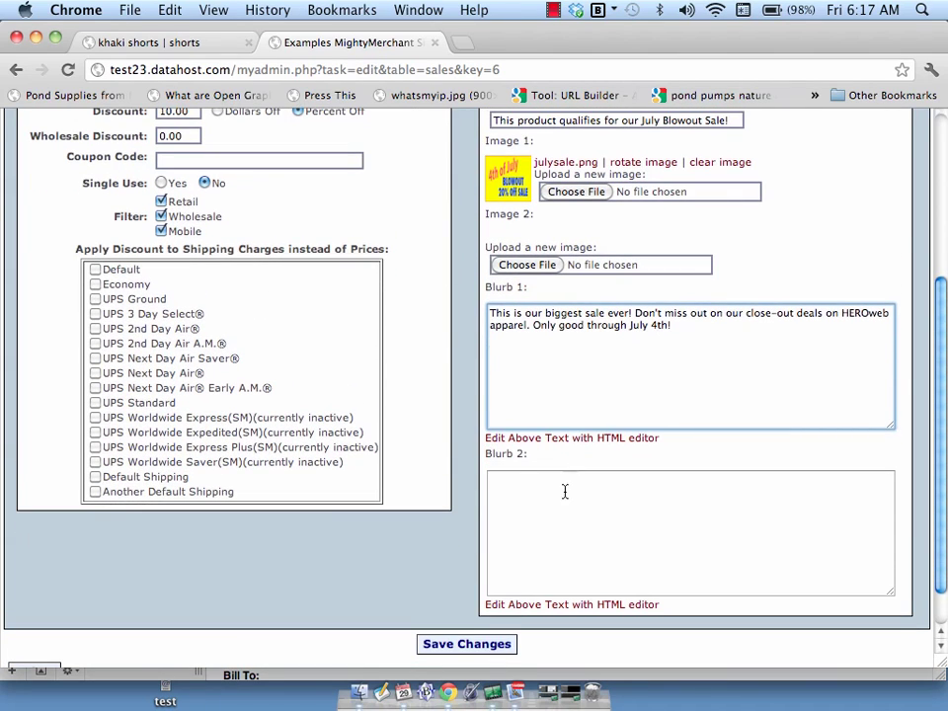
pyautogui.click(475, 644)
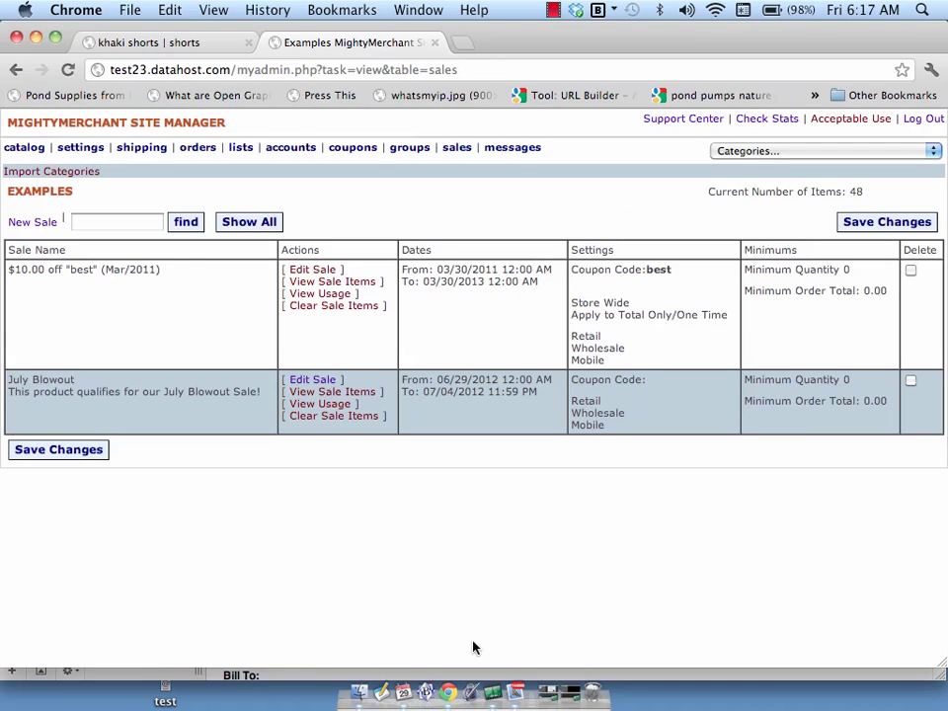
# Place the items under the Product Catalog's summer clothes category on the July Blowout sale
pyautogui.click(25, 150)
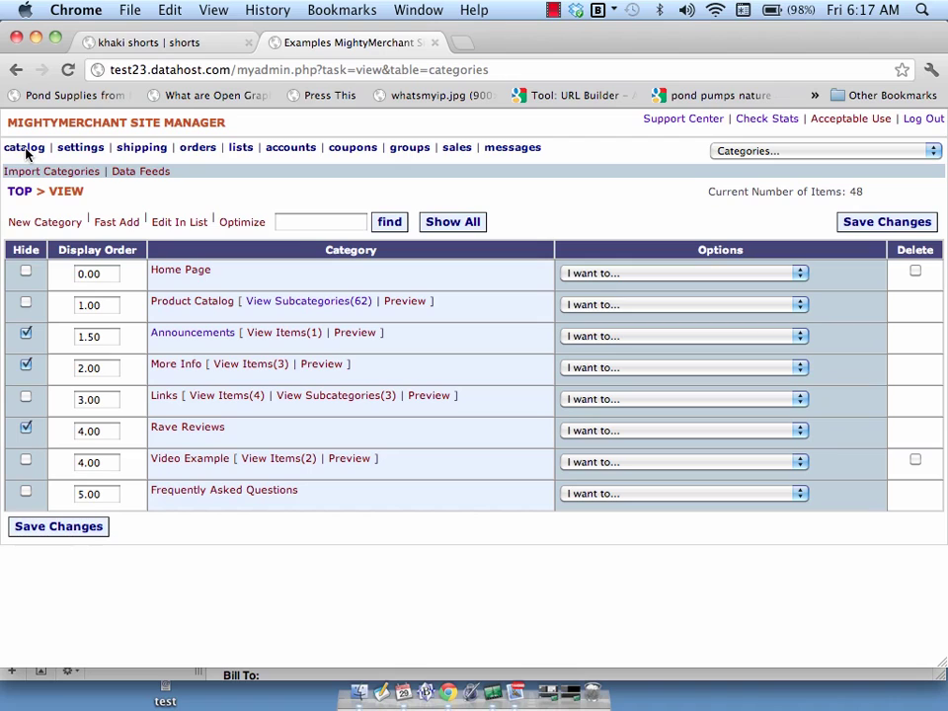
pyautogui.click(311, 304)
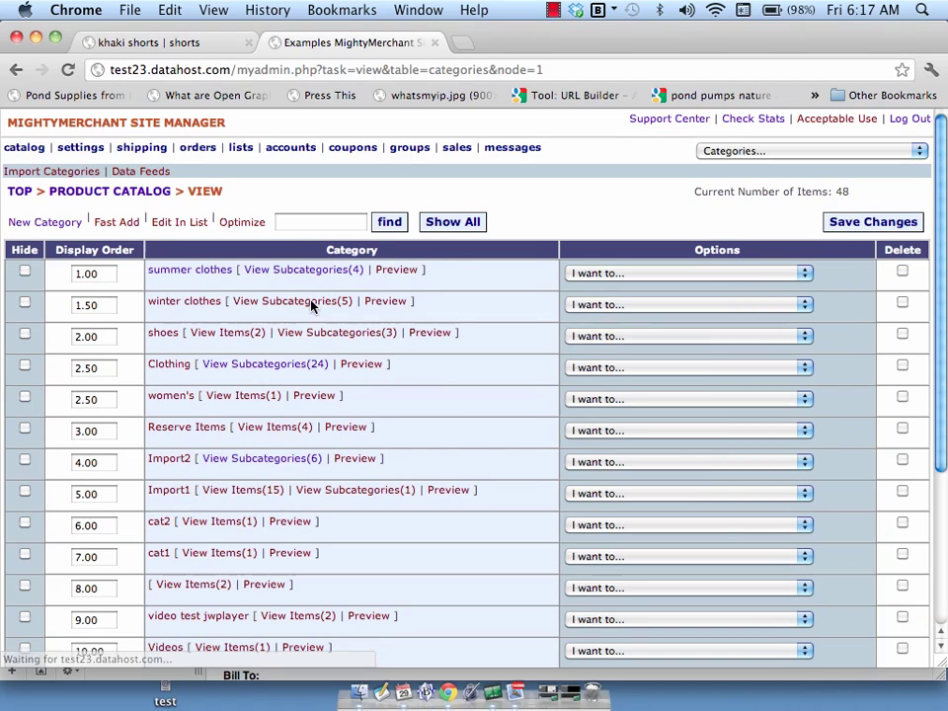
pyautogui.click(607, 274)
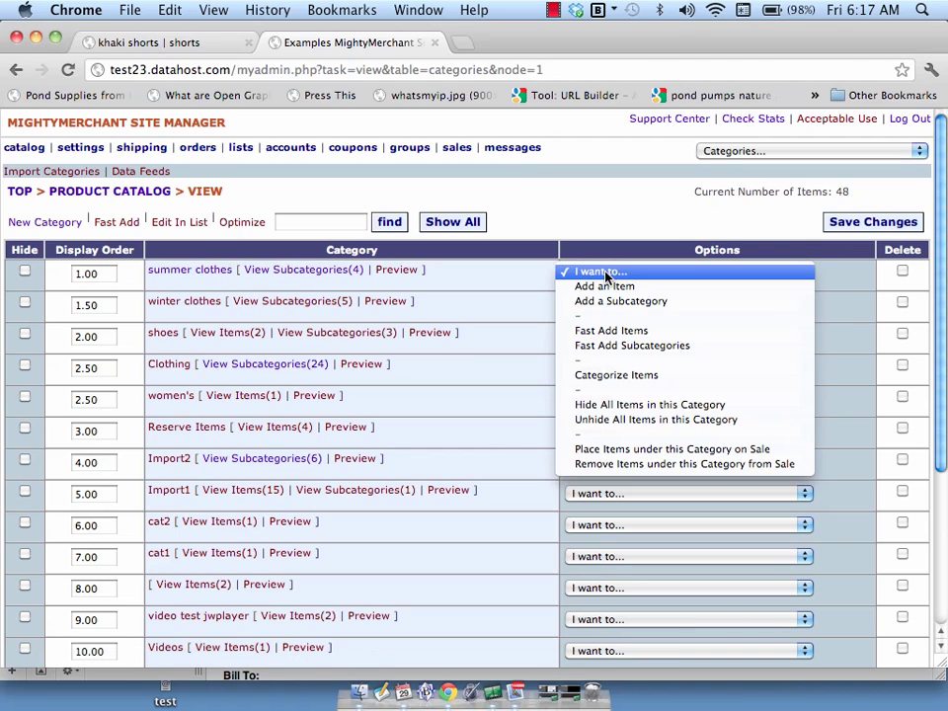
pyautogui.click(620, 449)
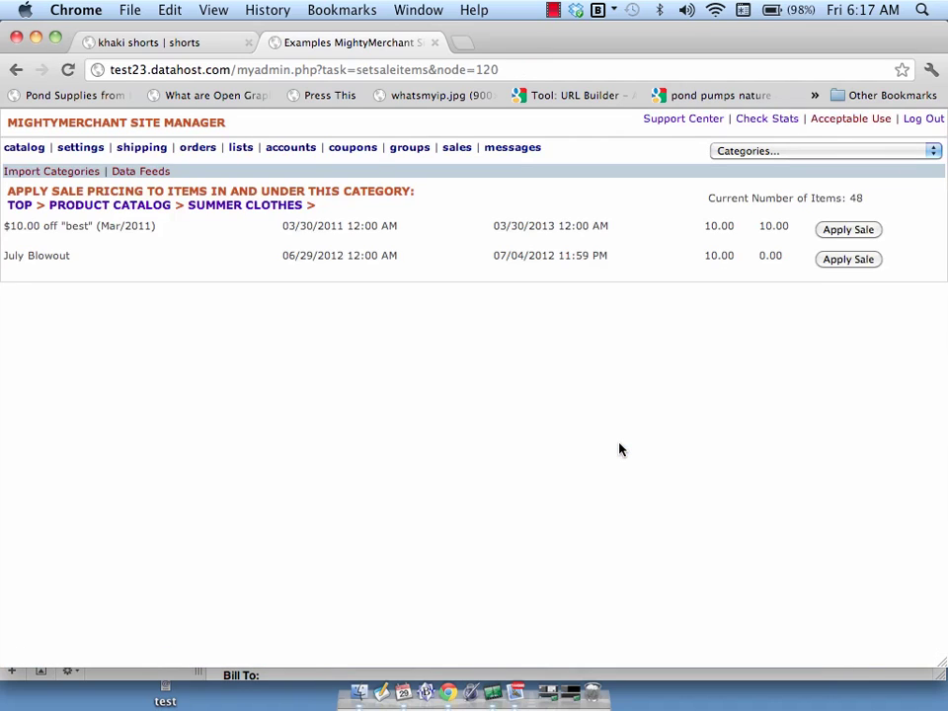
pyautogui.click(858, 259)
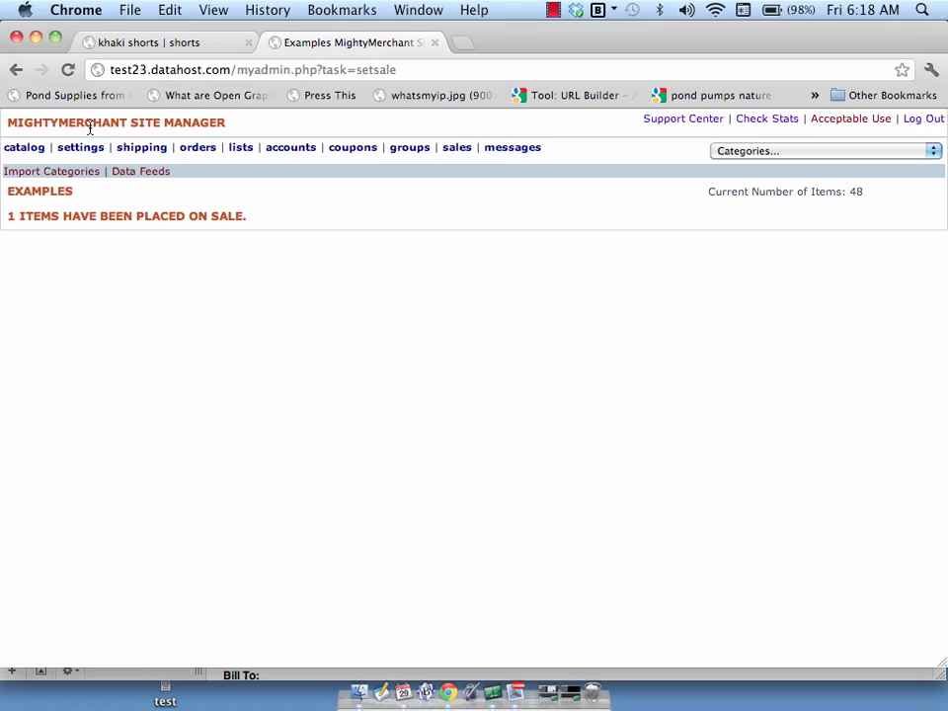
# Check the Sale Category of the items in the catalog's winter clothes > children category and return to the Product Catalog list
pyautogui.click(25, 147)
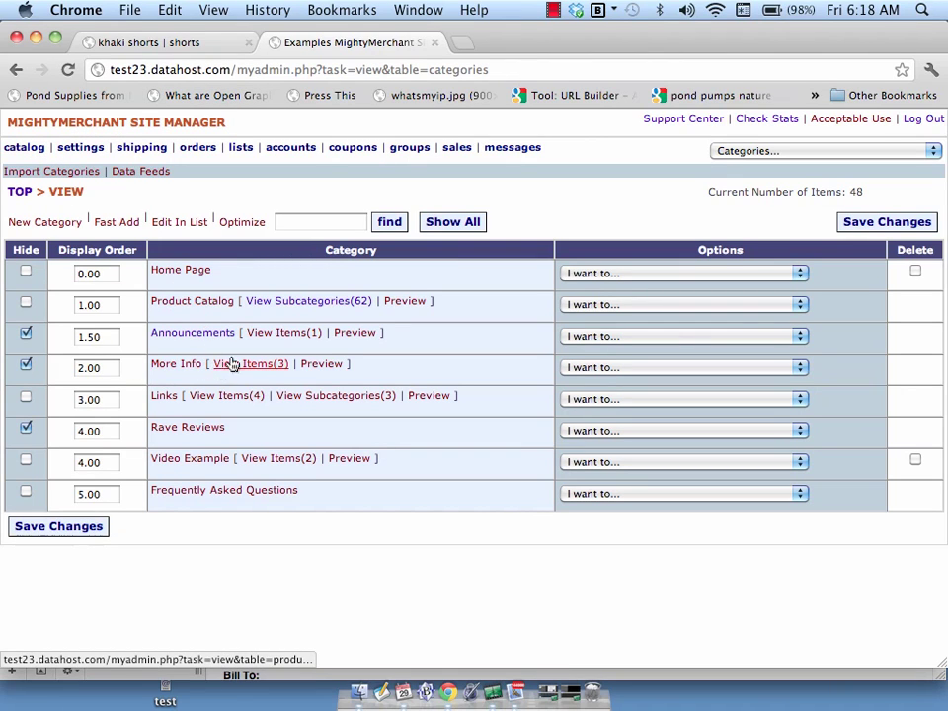
pyautogui.click(307, 303)
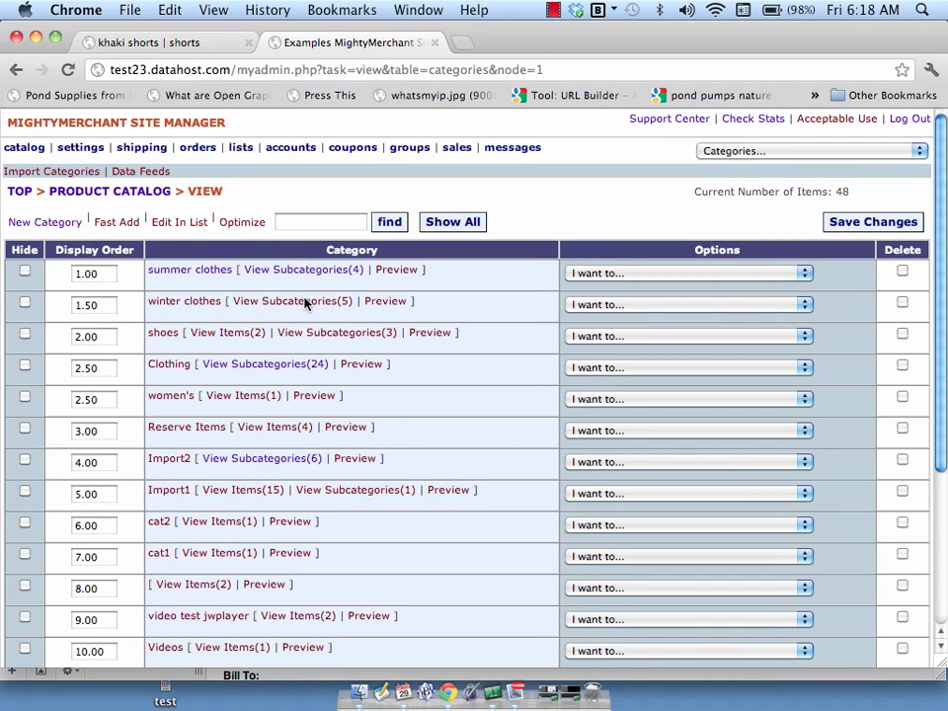
pyautogui.click(306, 302)
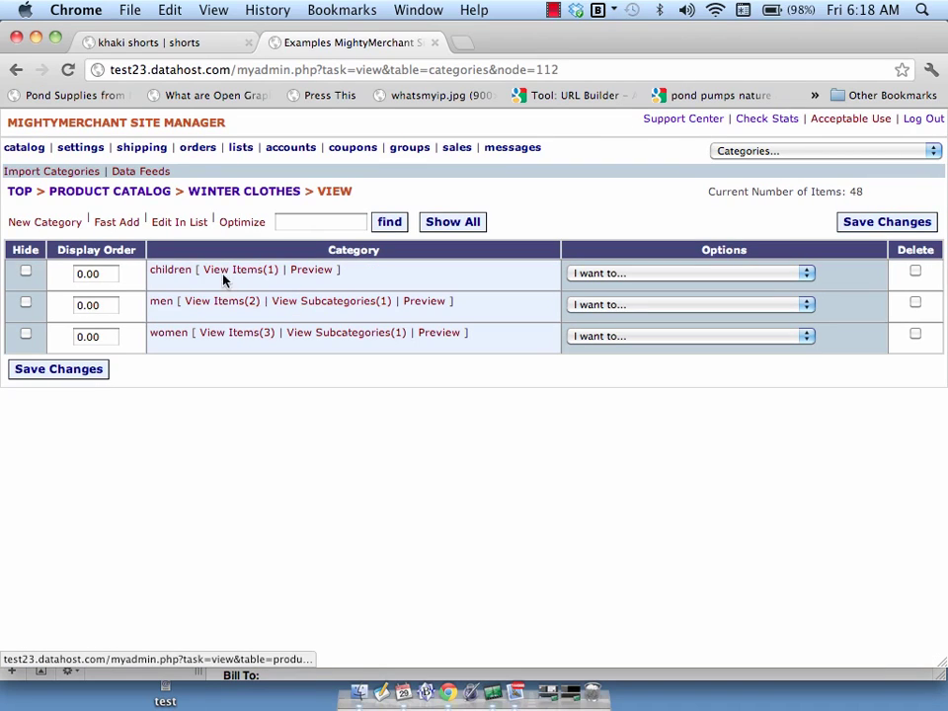
pyautogui.click(234, 270)
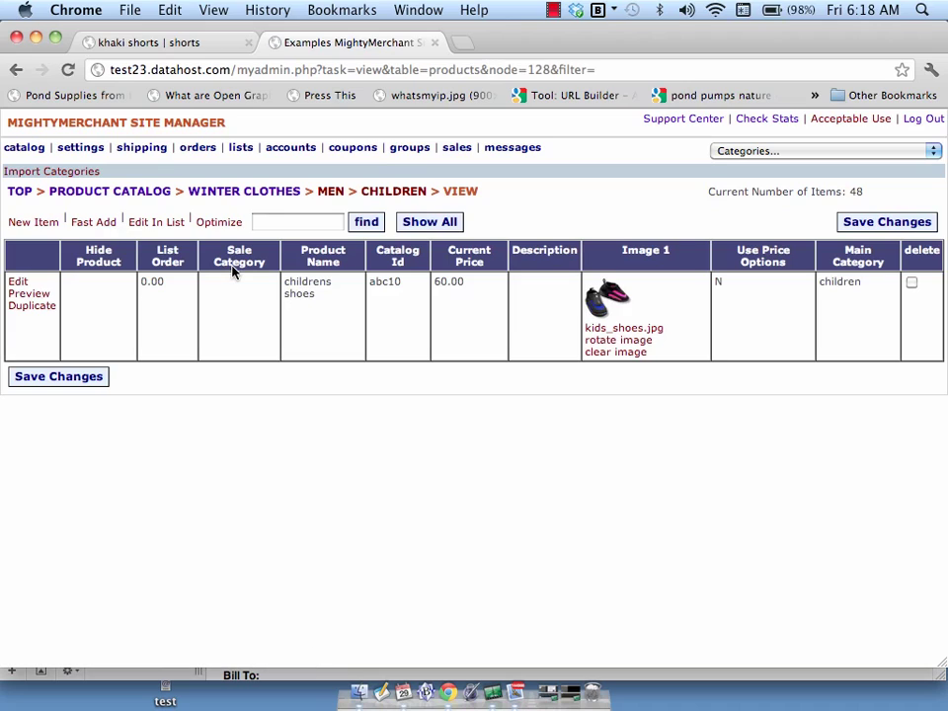
pyautogui.click(13, 73)
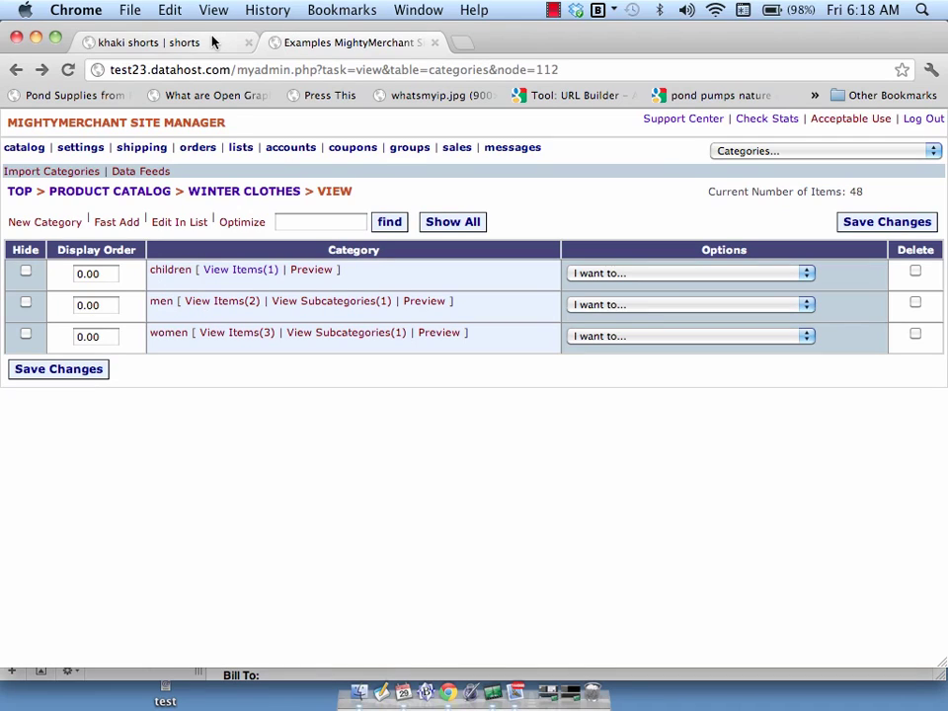
pyautogui.click(20, 71)
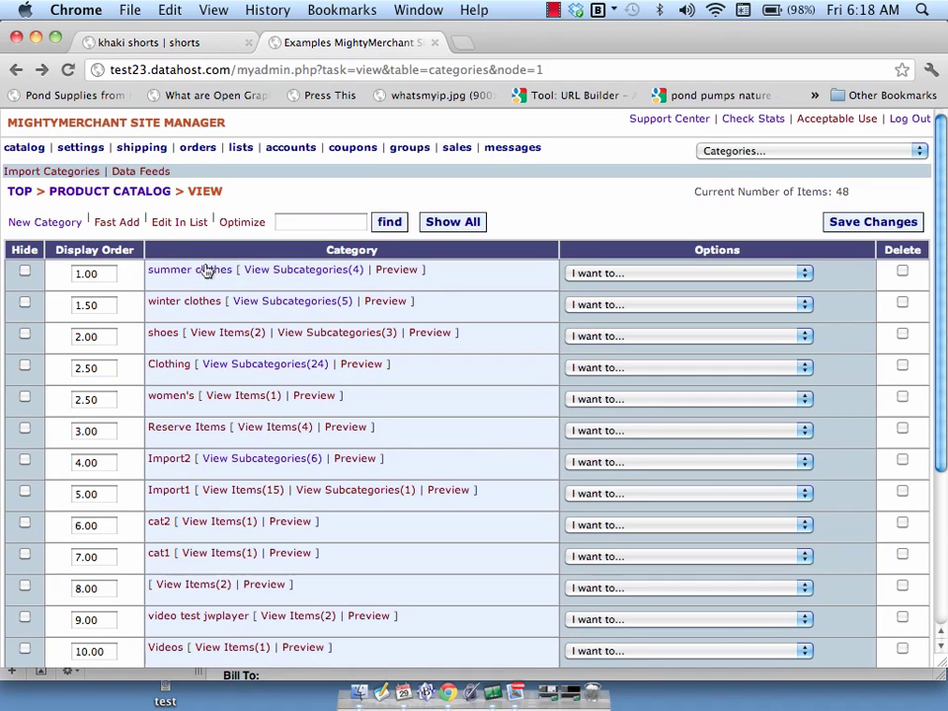
# Open the khaki shorts product under summer clothes > Men > shorts for editing
pyautogui.click(316, 270)
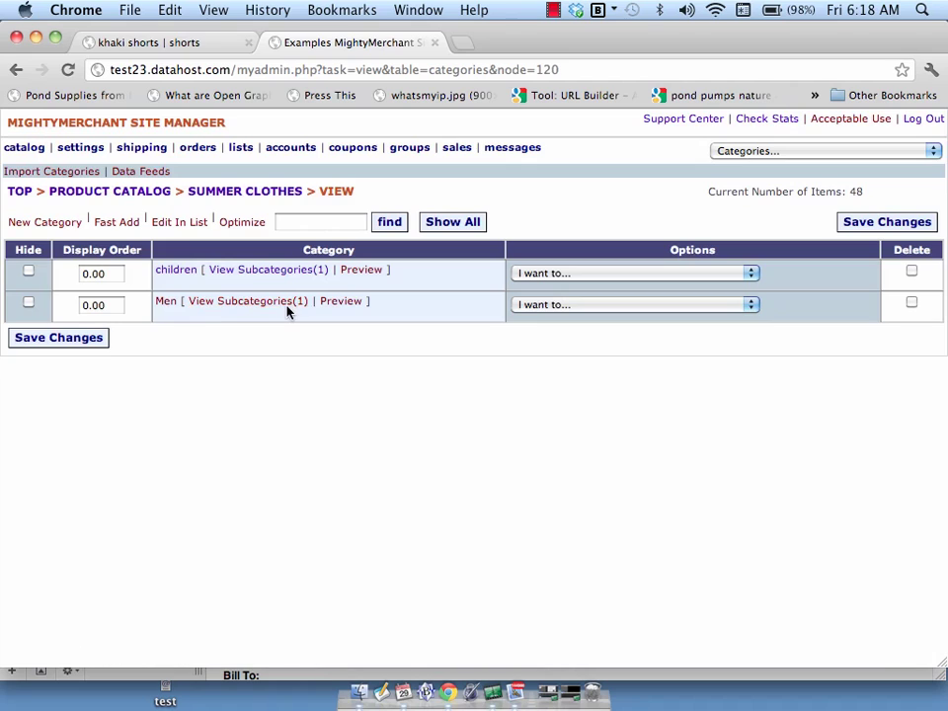
pyautogui.click(285, 307)
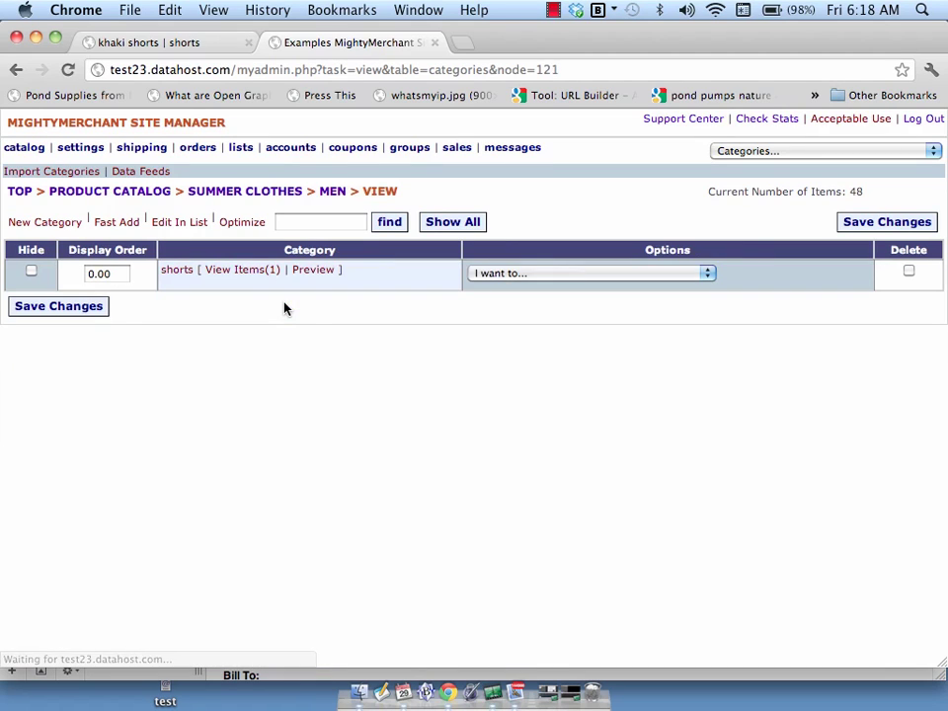
pyautogui.click(258, 275)
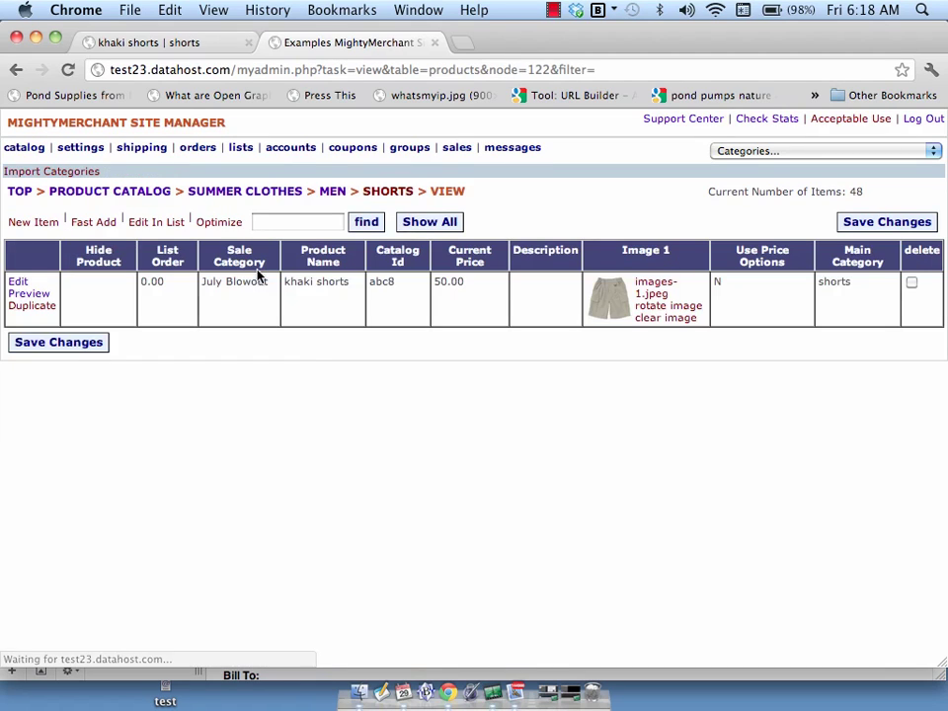
pyautogui.click(17, 283)
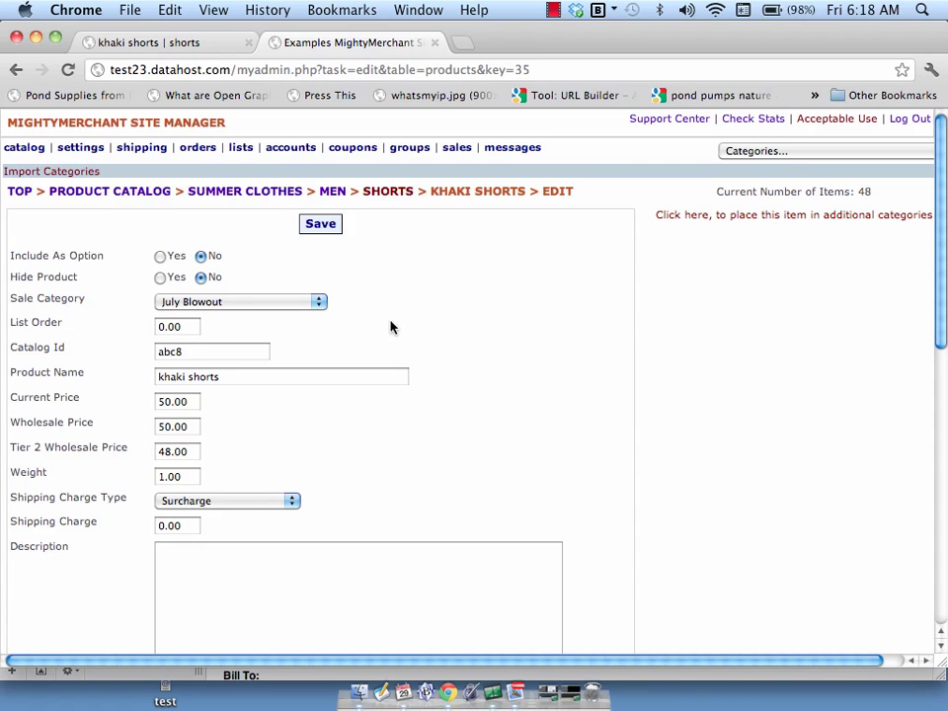
# Inspect the Sale Category choices and the remaining settings of the khaki shorts product without changing them
pyautogui.scroll(-4, 388, 331)
pyautogui.scroll(2, 388, 331)
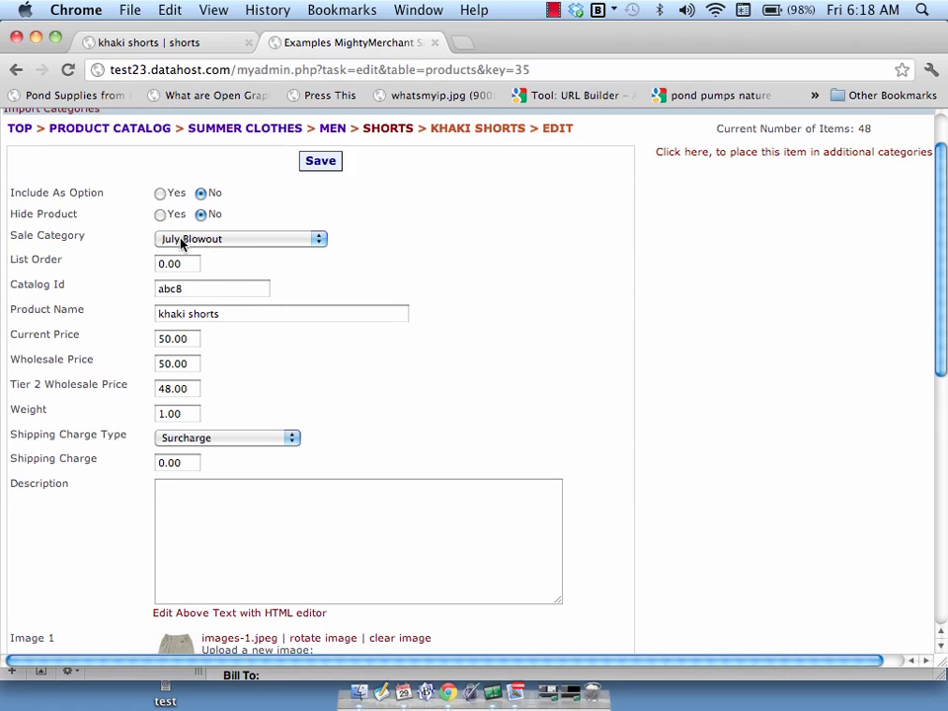
pyautogui.click(181, 238)
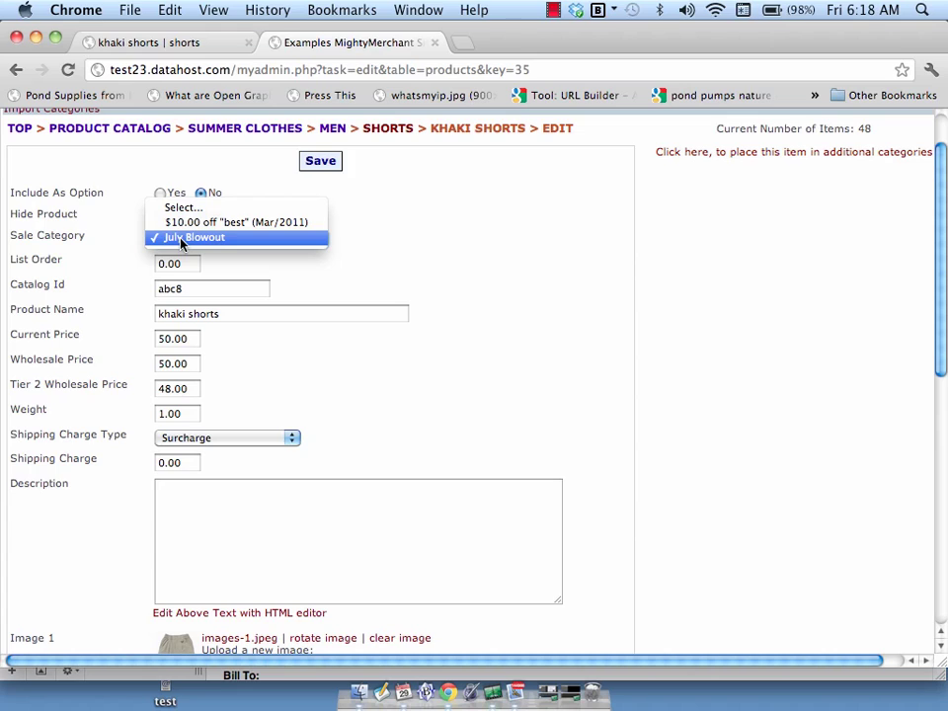
pyautogui.click(106, 250)
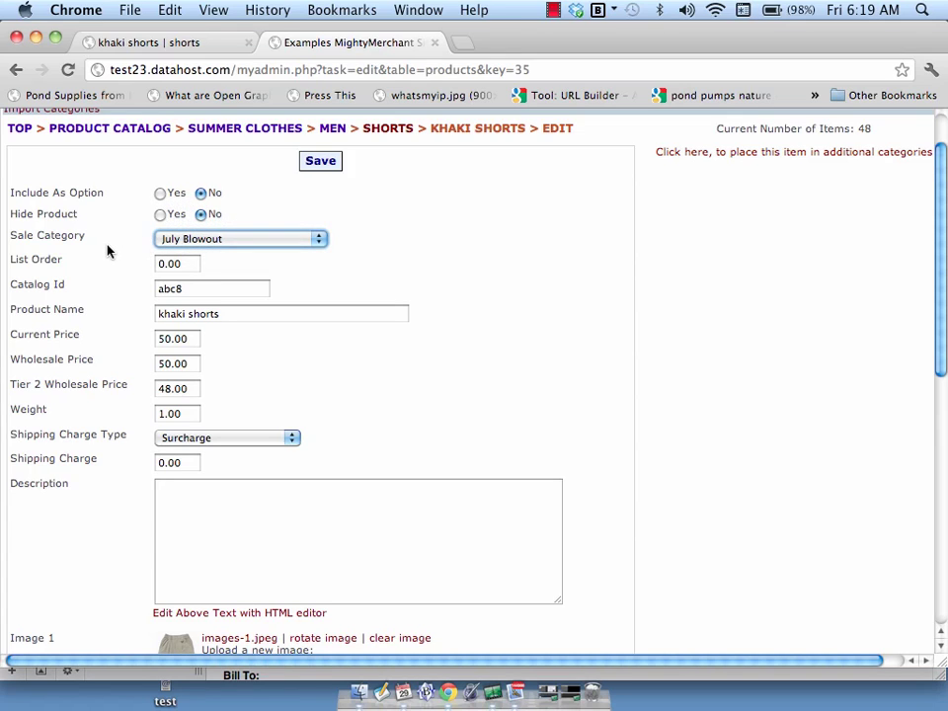
pyautogui.scroll(-3, 107, 256)
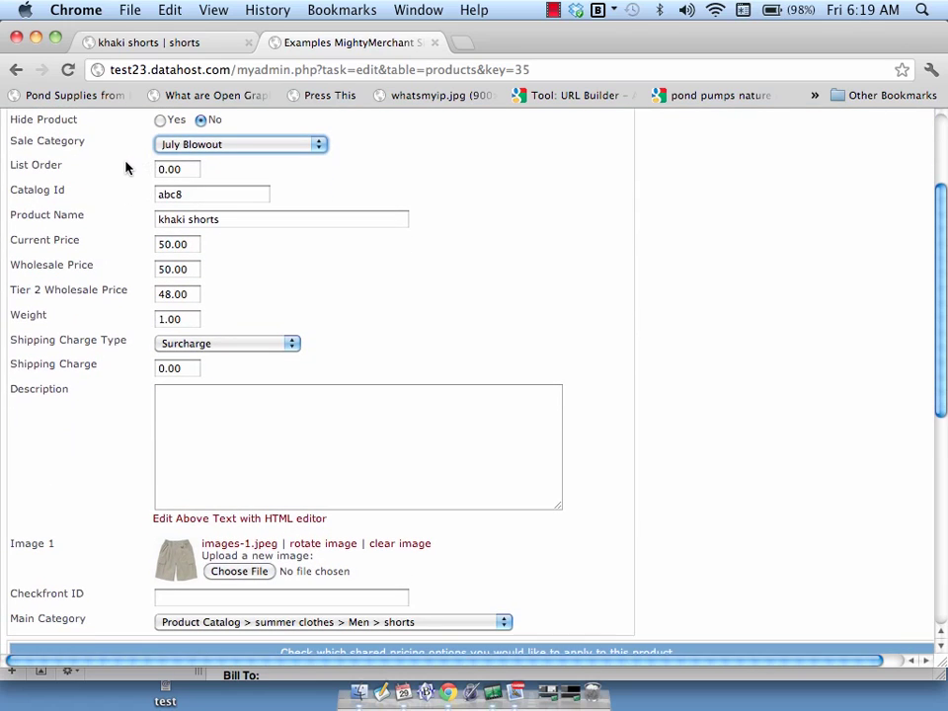
pyautogui.scroll(-5, 126, 167)
pyautogui.scroll(6, 126, 167)
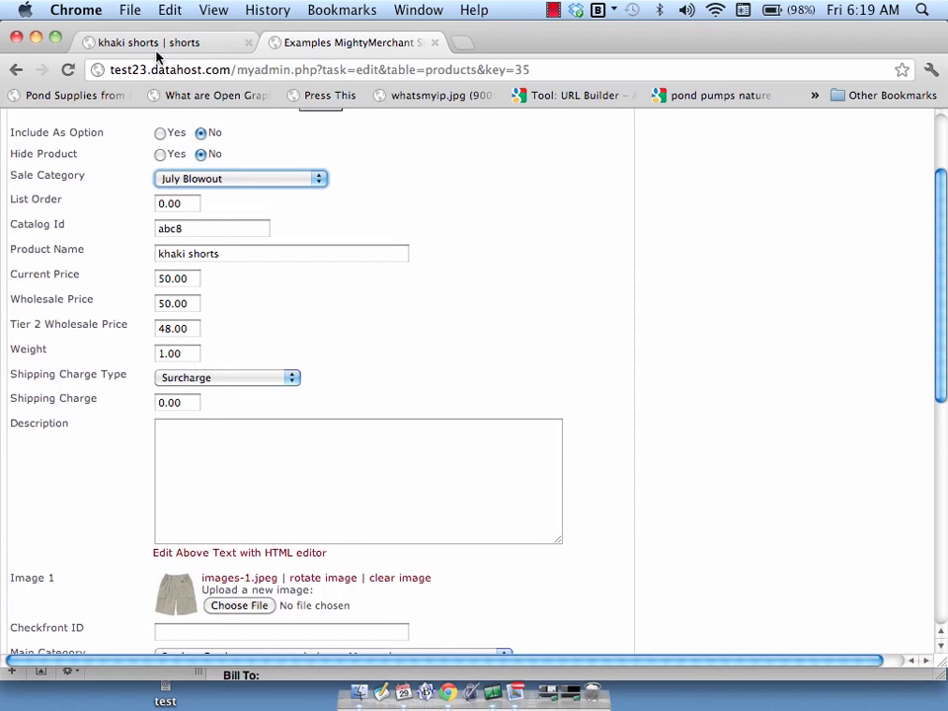
# Reload the khaki shorts page in the storefront and examine its sale image, price and promo text
pyautogui.click(114, 35)
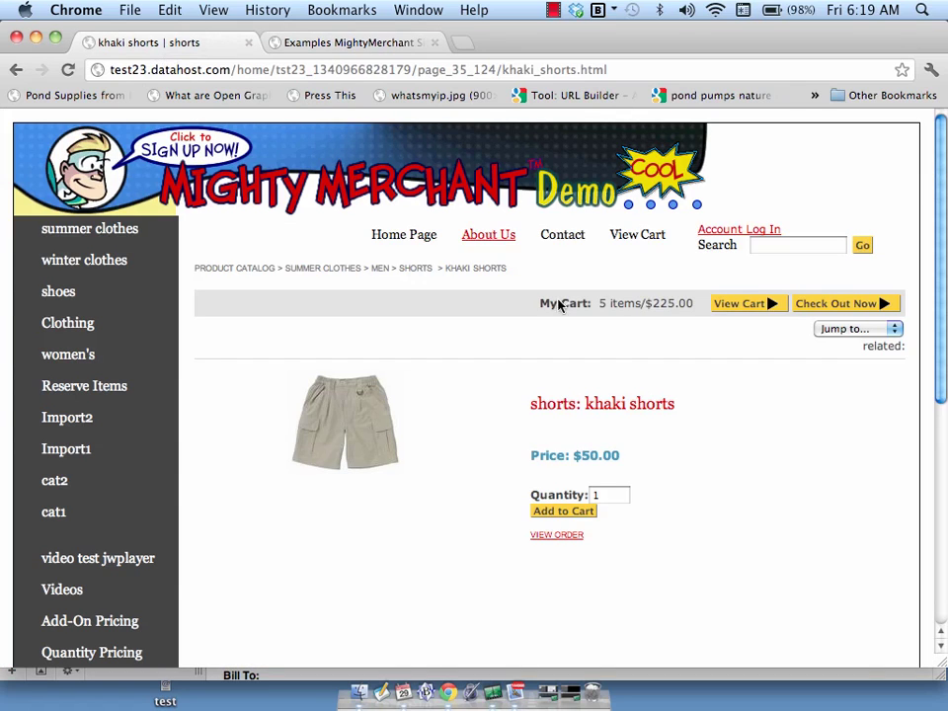
pyautogui.click(69, 70)
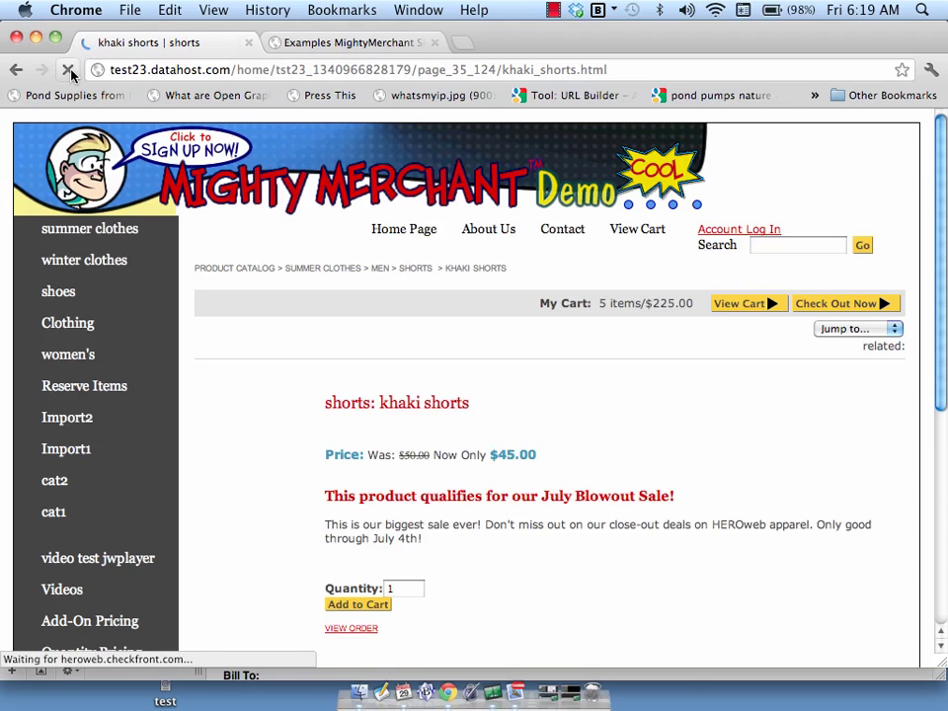
pyautogui.scroll(-2, 635, 346)
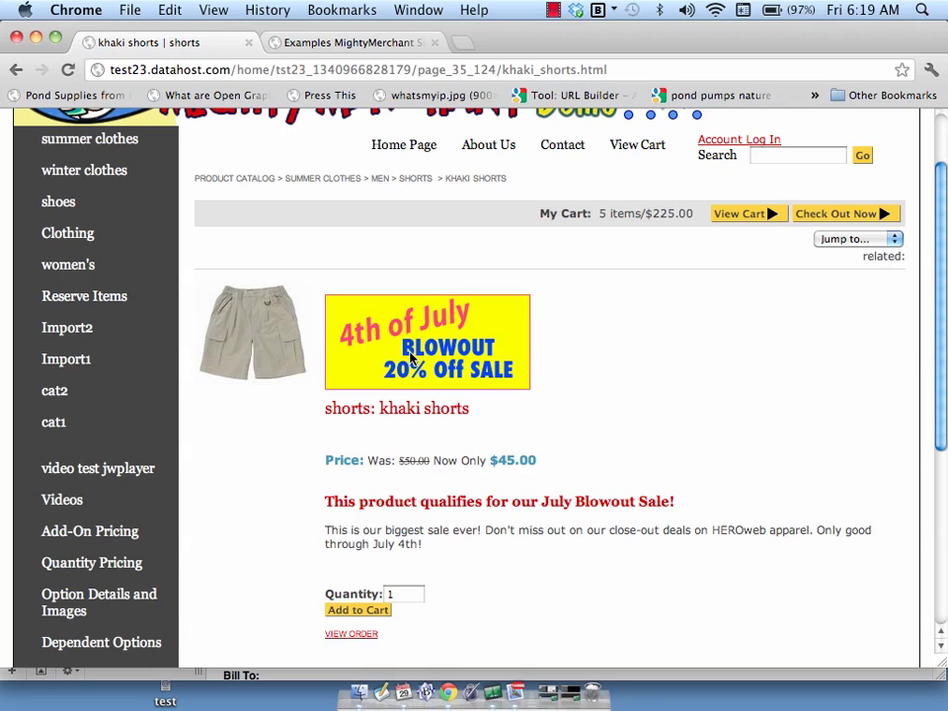
# Add one khaki shorts to the shopping cart and review the sale pricing of the cart items
pyautogui.scroll(-3, 417, 350)
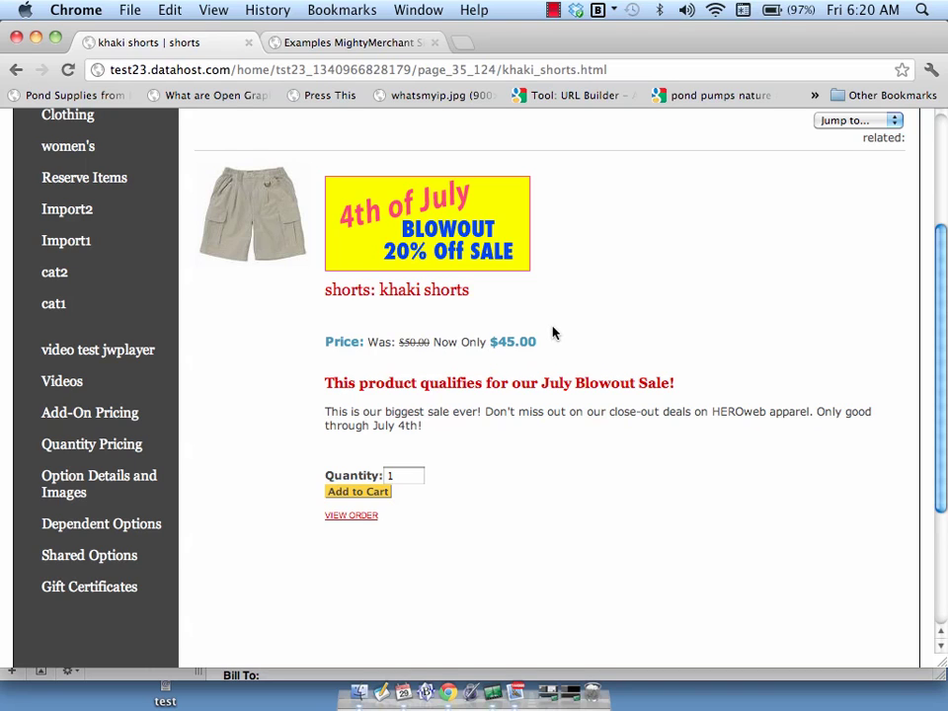
pyautogui.click(365, 492)
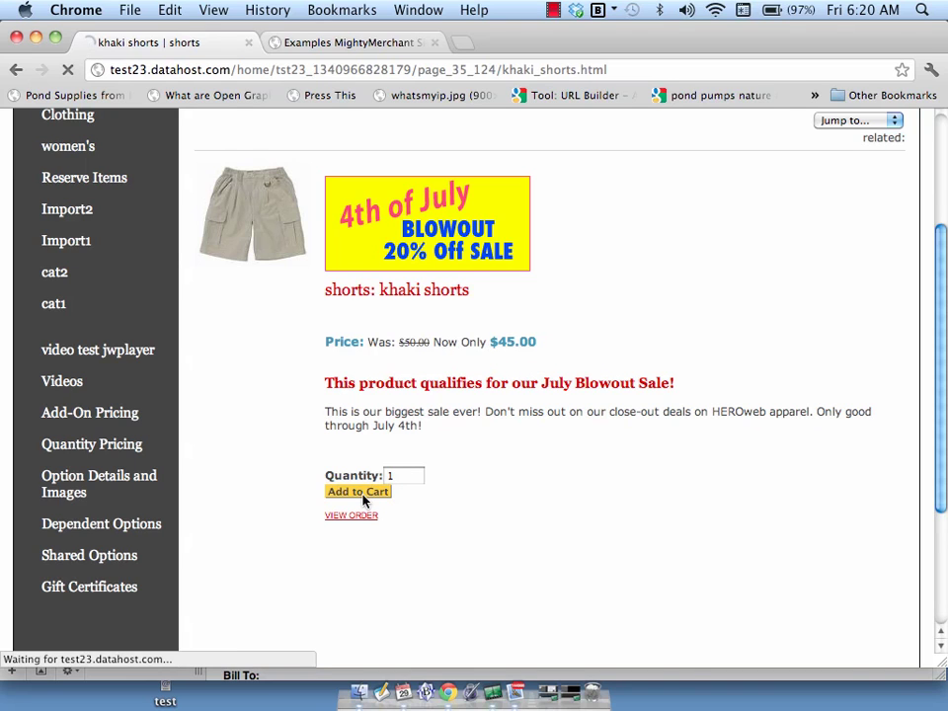
pyautogui.scroll(-3, 571, 500)
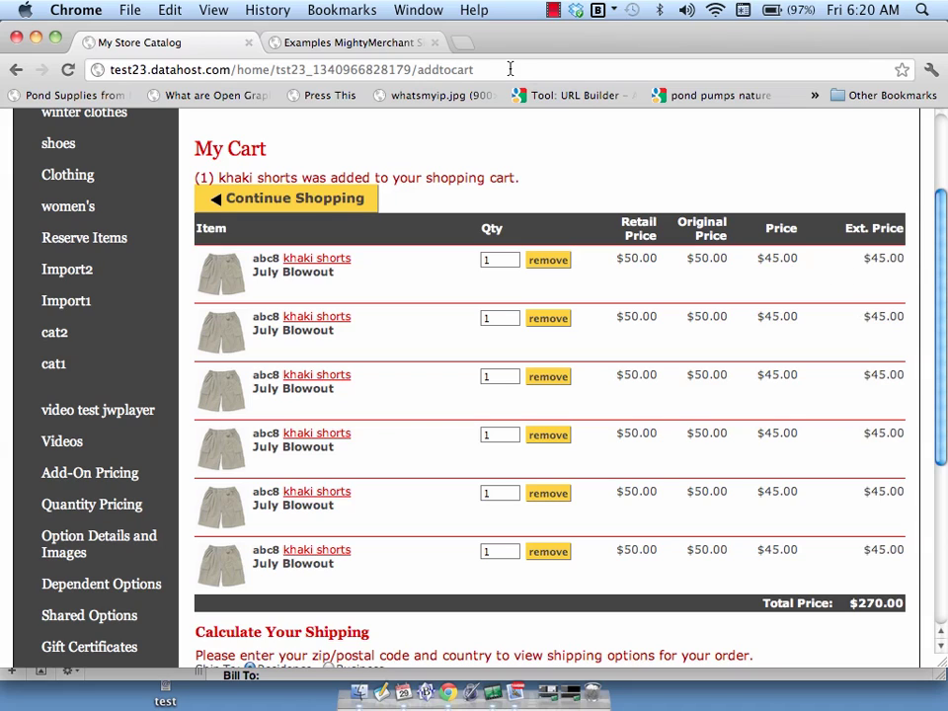
# Set Apply Once Only to Yes for the July Blowout sale in the Site Manager and save the sale
pyautogui.click(379, 42)
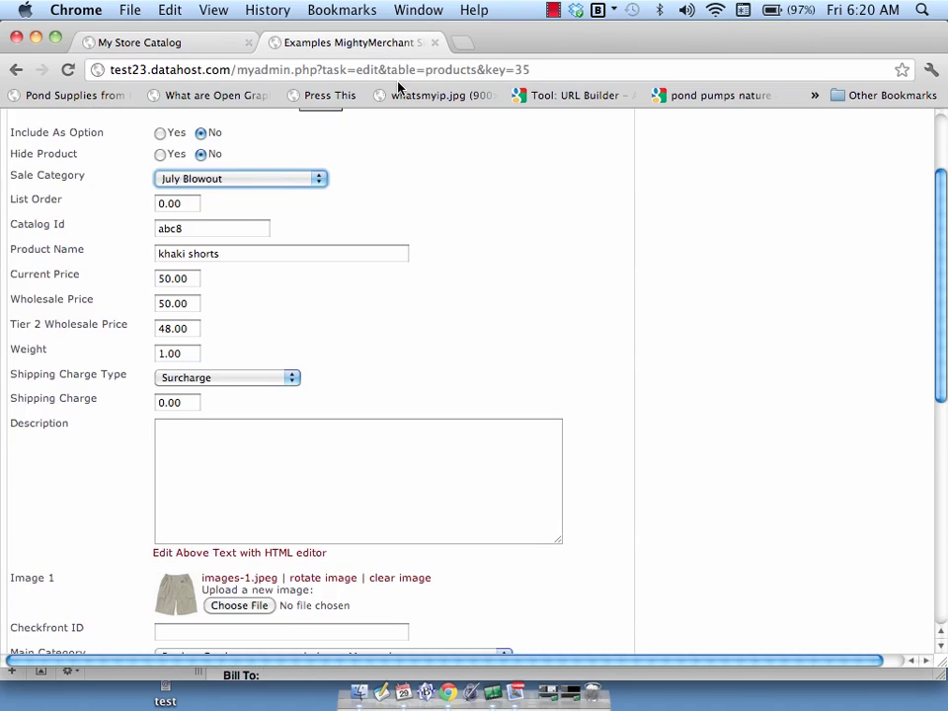
pyautogui.scroll(2, 412, 228)
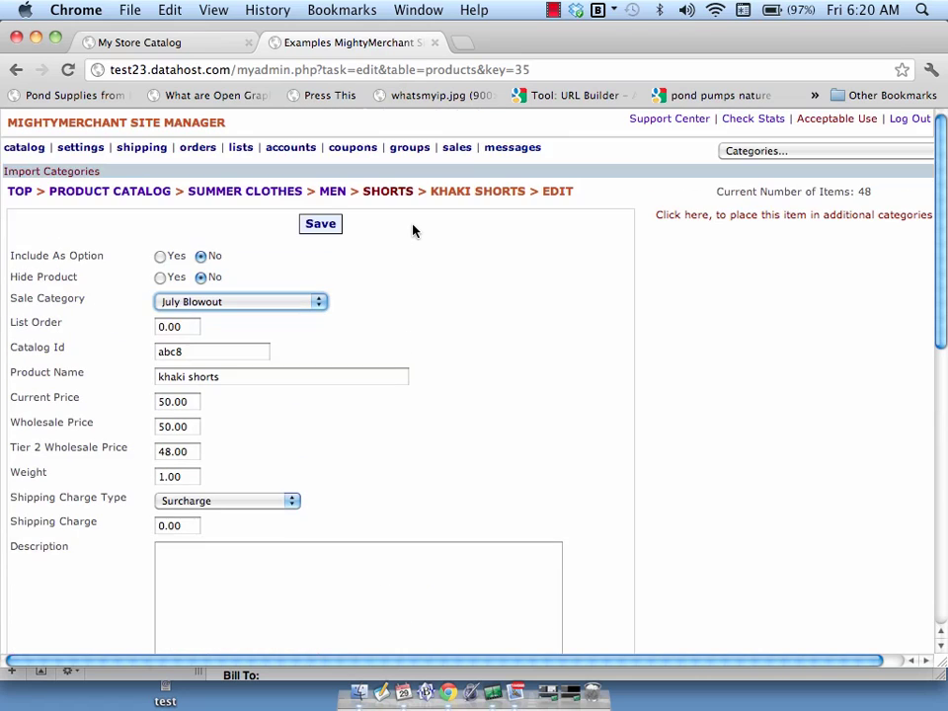
pyautogui.click(457, 150)
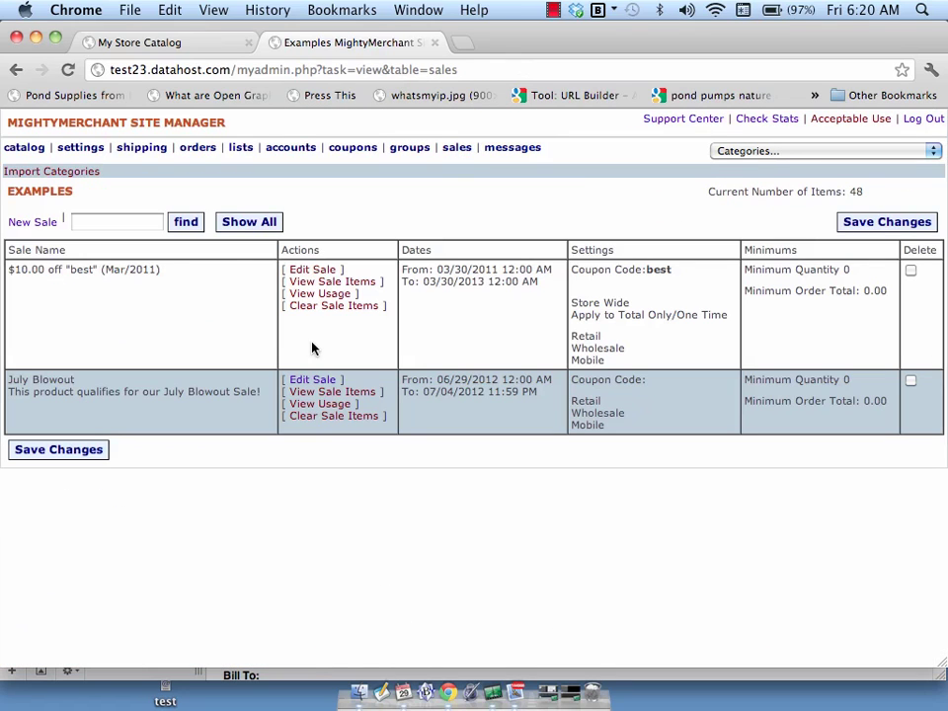
pyautogui.click(306, 381)
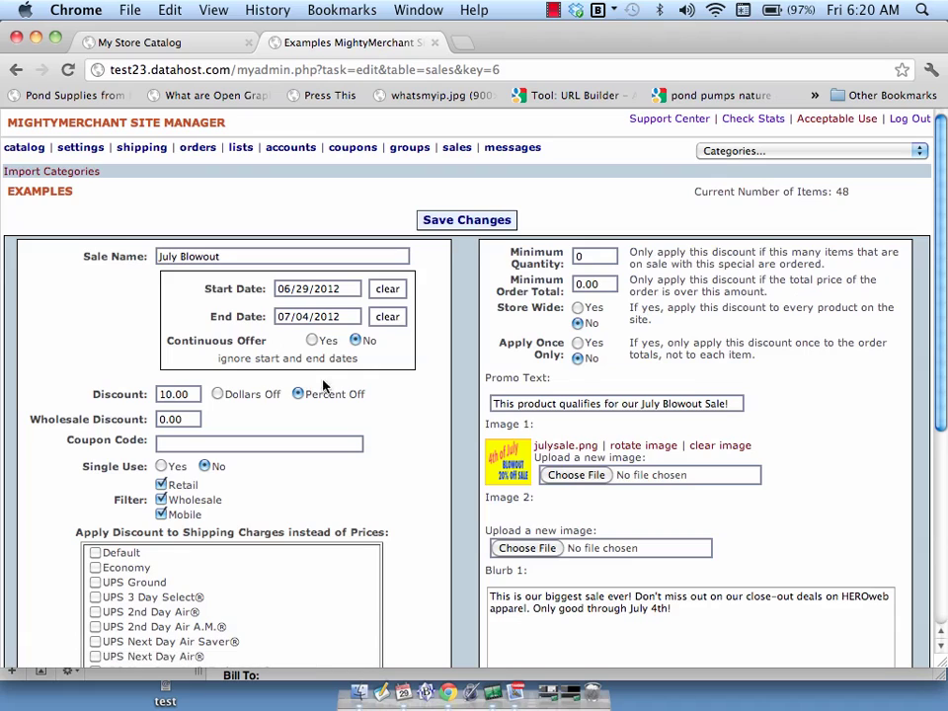
pyautogui.click(578, 343)
pyautogui.scroll(-5, 628, 355)
pyautogui.scroll(-3, 628, 355)
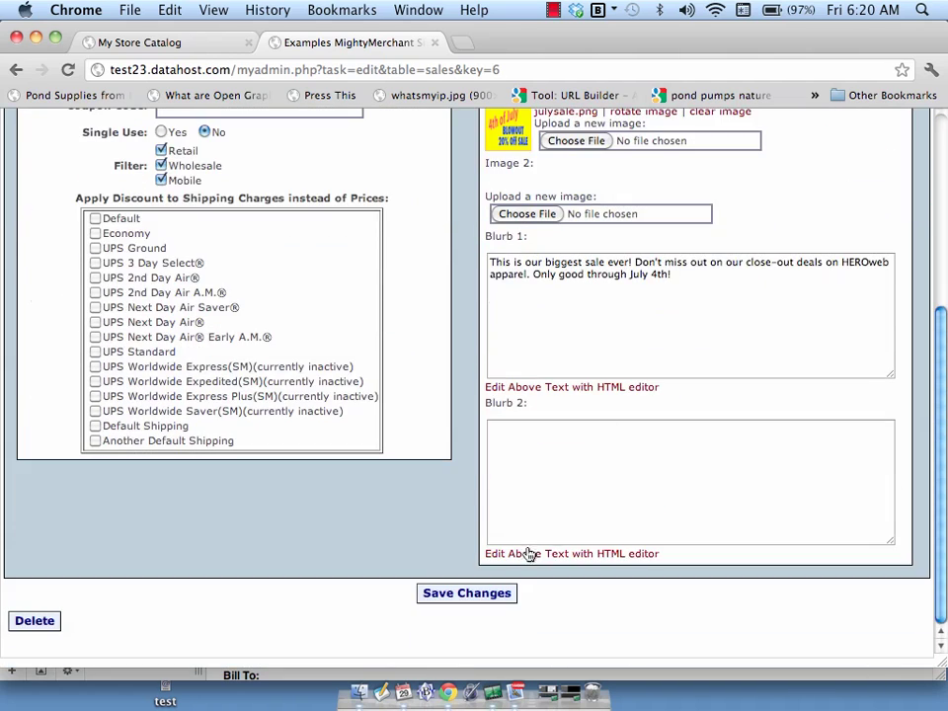
pyautogui.click(496, 593)
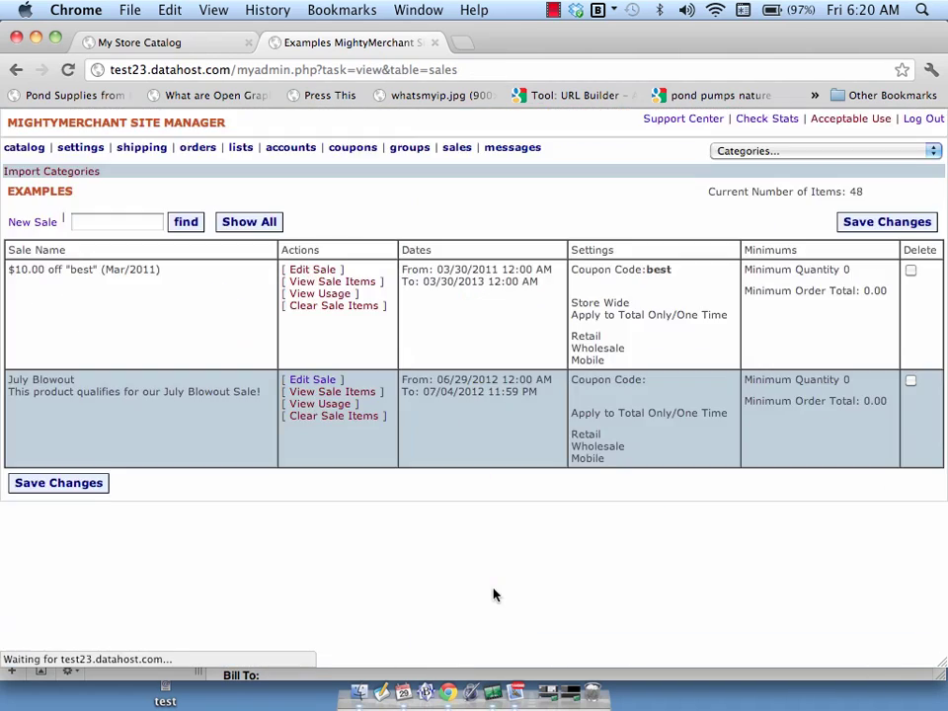
# Reload the storefront cart and examine the item prices, the sale/coupon discount and the total charges
pyautogui.click(215, 41)
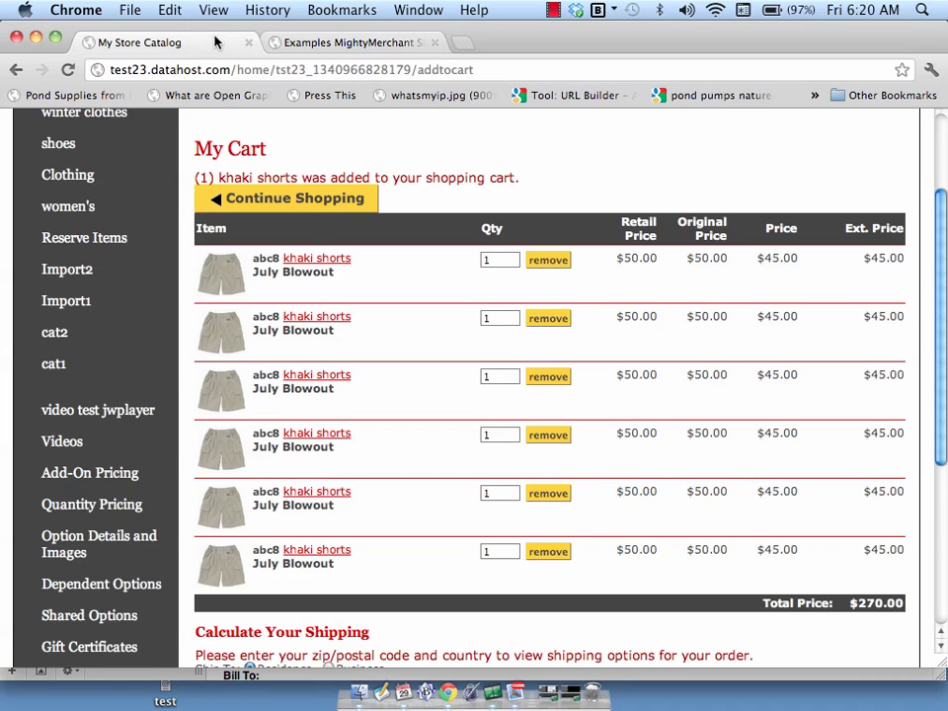
pyautogui.click(68, 70)
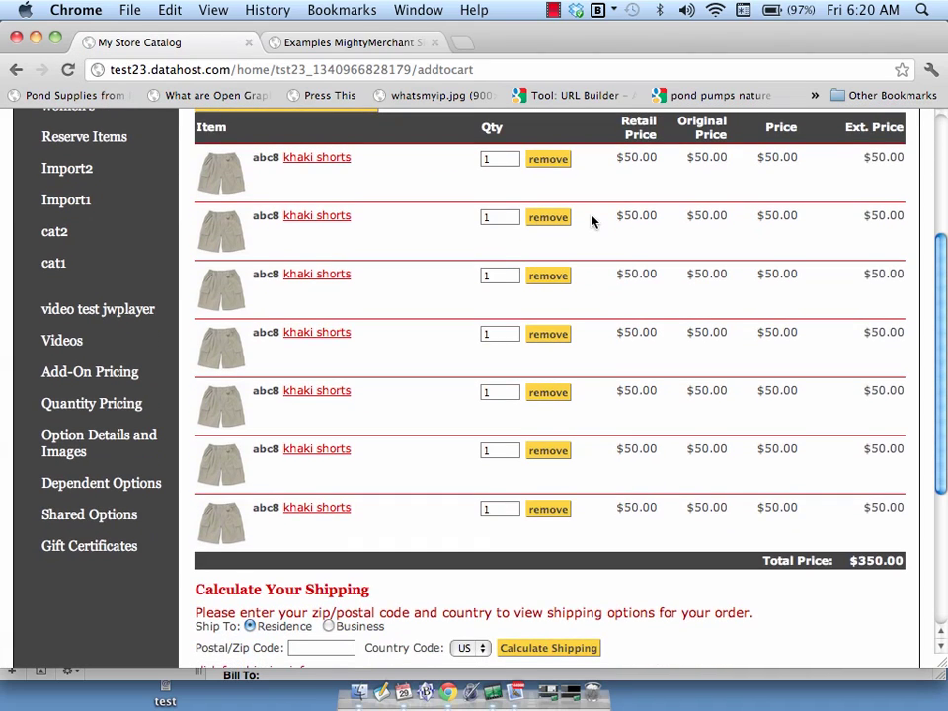
pyautogui.scroll(4, 592, 221)
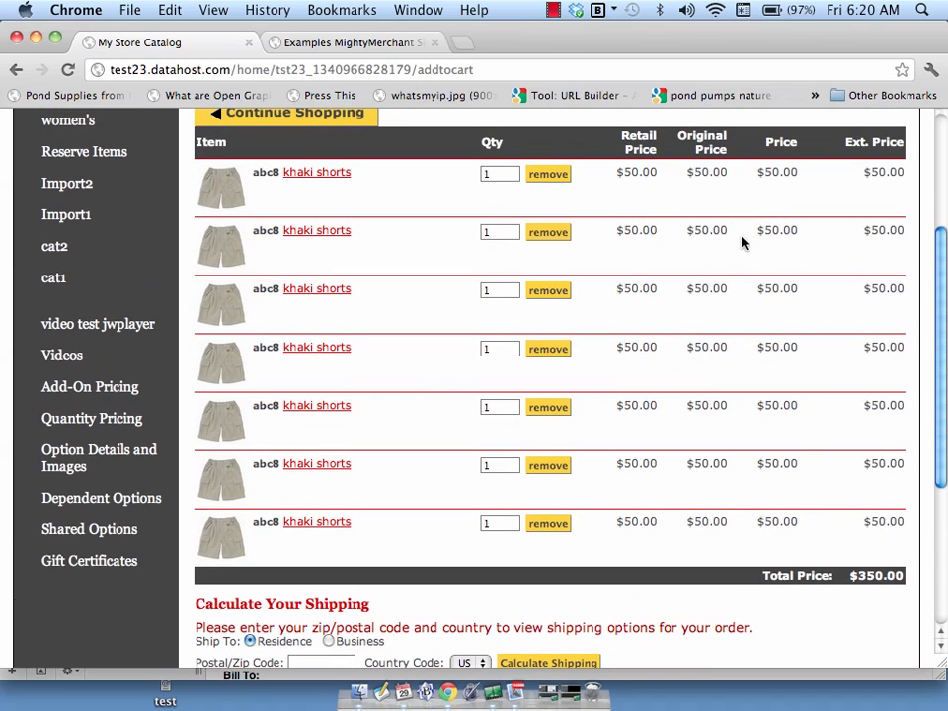
pyautogui.scroll(-5, 662, 271)
pyautogui.scroll(-1, 662, 271)
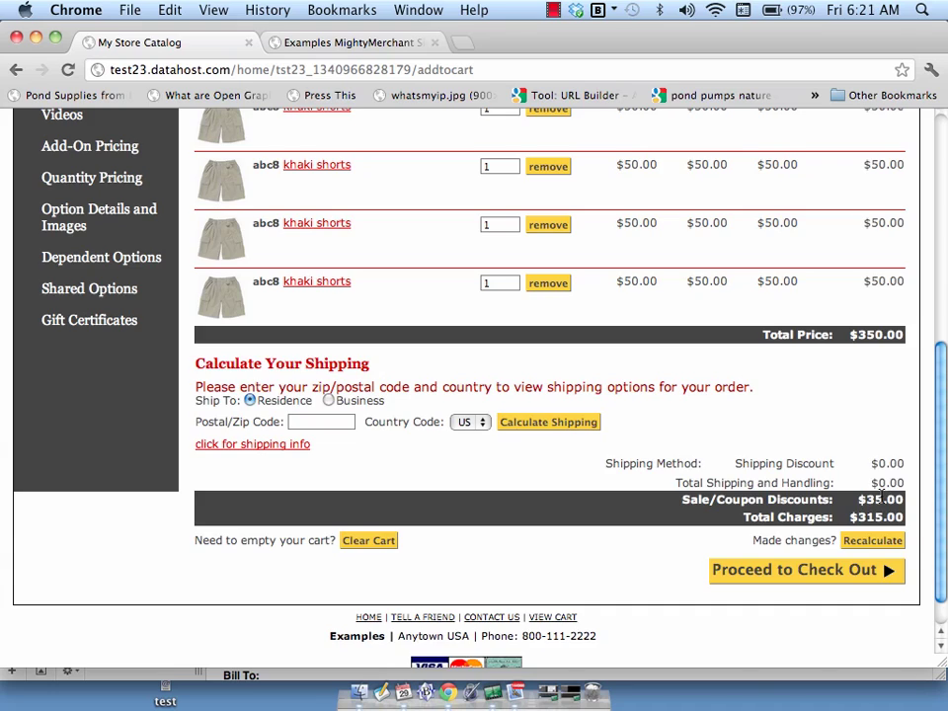
pyautogui.scroll(10, 884, 505)
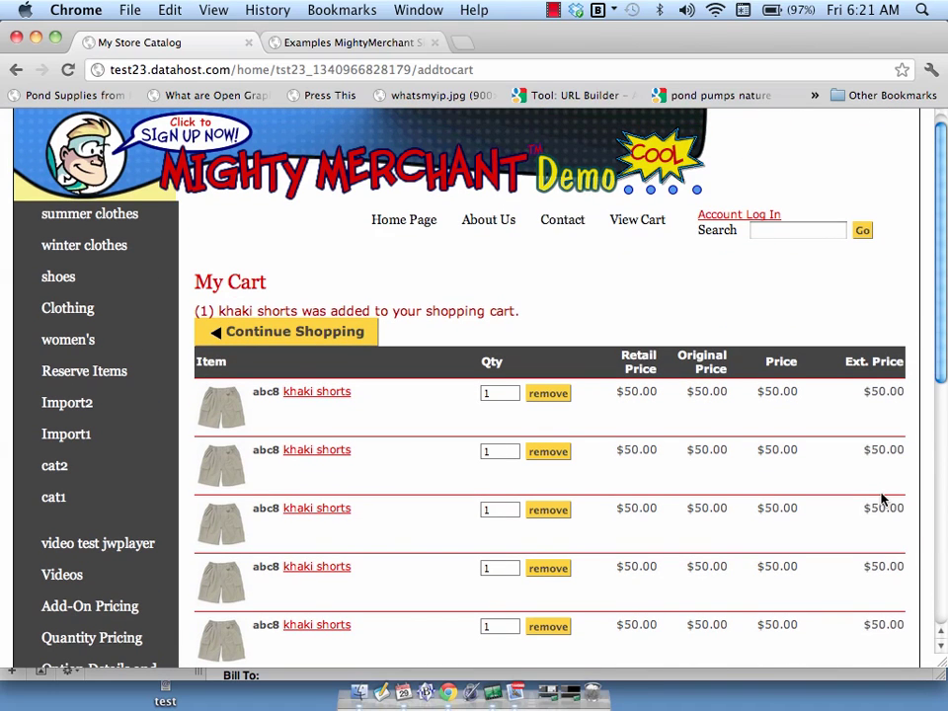